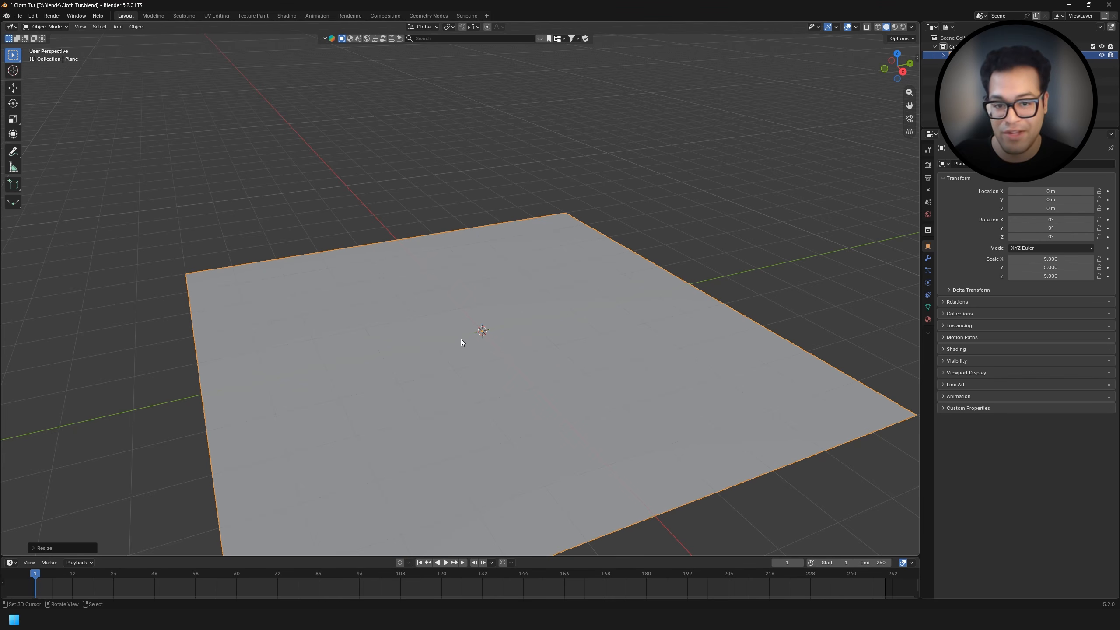
Add a monkey mesh at the plane's centre and raise it along Z to about 1.24 m
{"action": "key", "text": "shift+a"}
{"action": "mouse_move", "coordinate": [459, 210]}
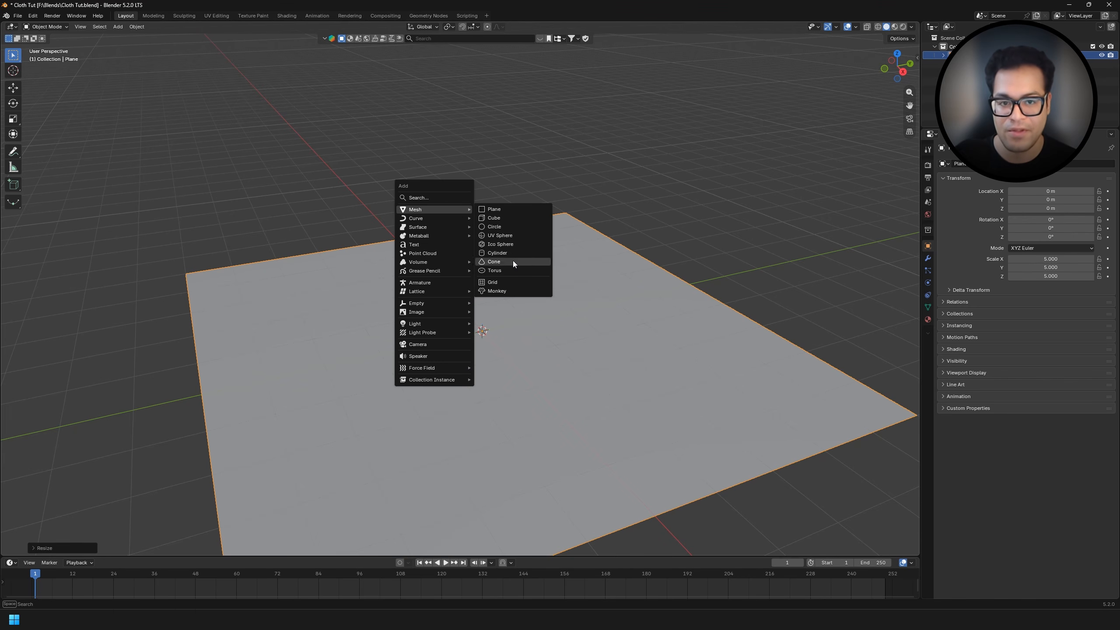
{"action": "left_click", "coordinate": [507, 291]}
{"action": "key", "text": "g"}
{"action": "key", "text": "z"}
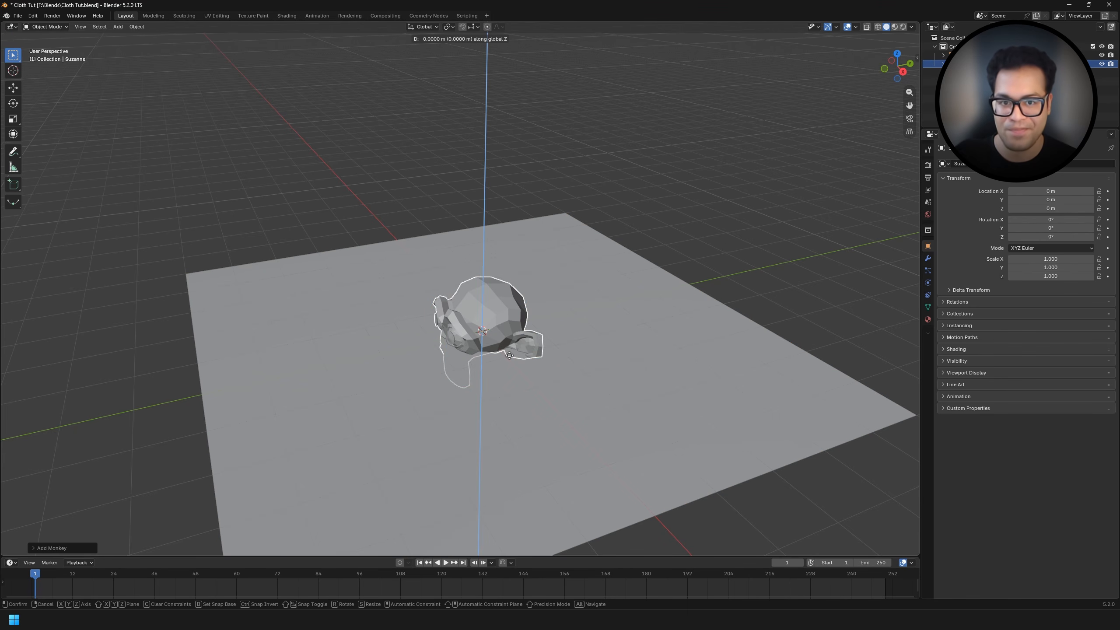
{"action": "left_click", "coordinate": [506, 296]}
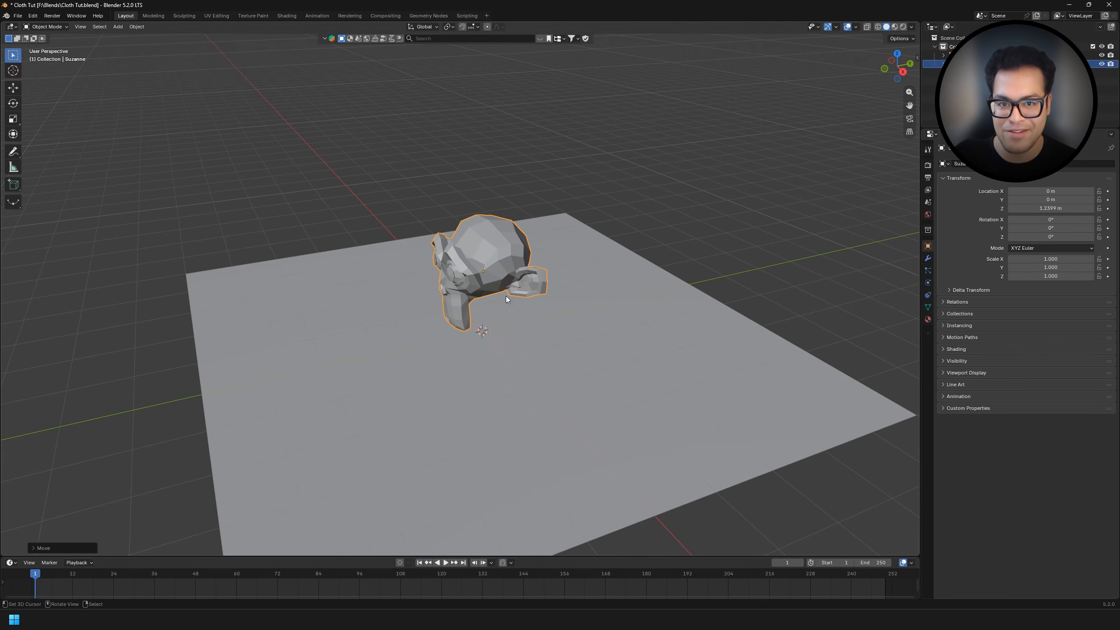
Tilt the monkey head about -25° around the X axis and apply smooth shading to it
{"action": "key", "text": "r"}
{"action": "key", "text": "x"}
{"action": "left_click", "coordinate": [474, 246]}
{"action": "mouse_move", "coordinate": [474, 246]}
{"action": "middle_mouse_down"}
{"action": "mouse_move", "coordinate": [570, 360]}
{"action": "mouse_move", "coordinate": [373, 380]}
{"action": "mouse_move", "coordinate": [594, 324]}
{"action": "mouse_move", "coordinate": [613, 339]}
{"action": "middle_mouse_up"}
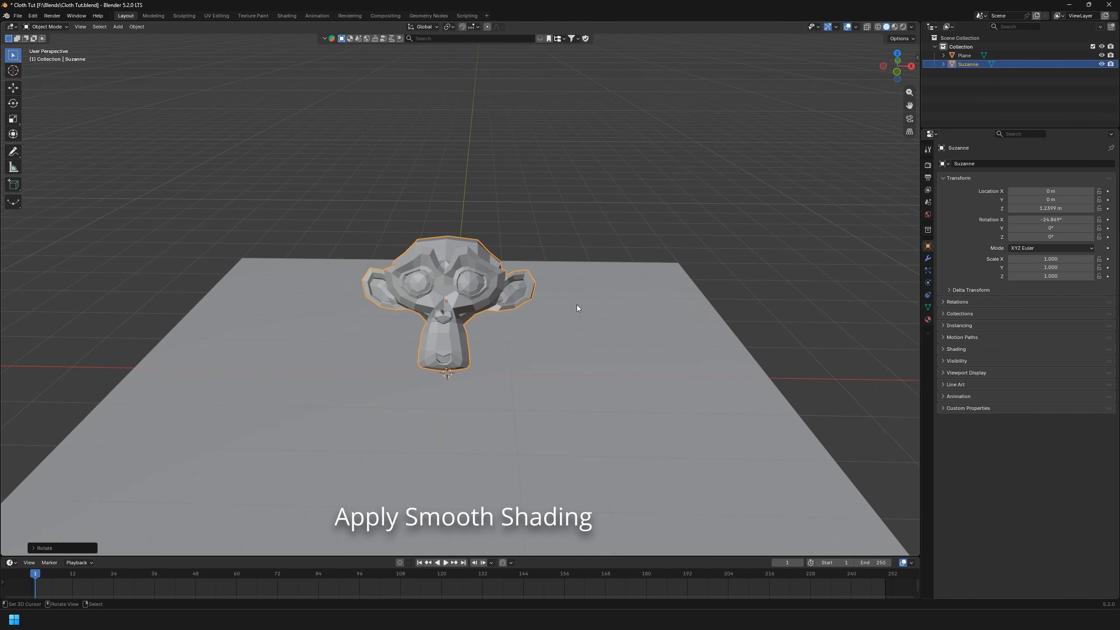
{"action": "right_click", "coordinate": [533, 295]}
{"action": "left_click", "coordinate": [558, 313]}
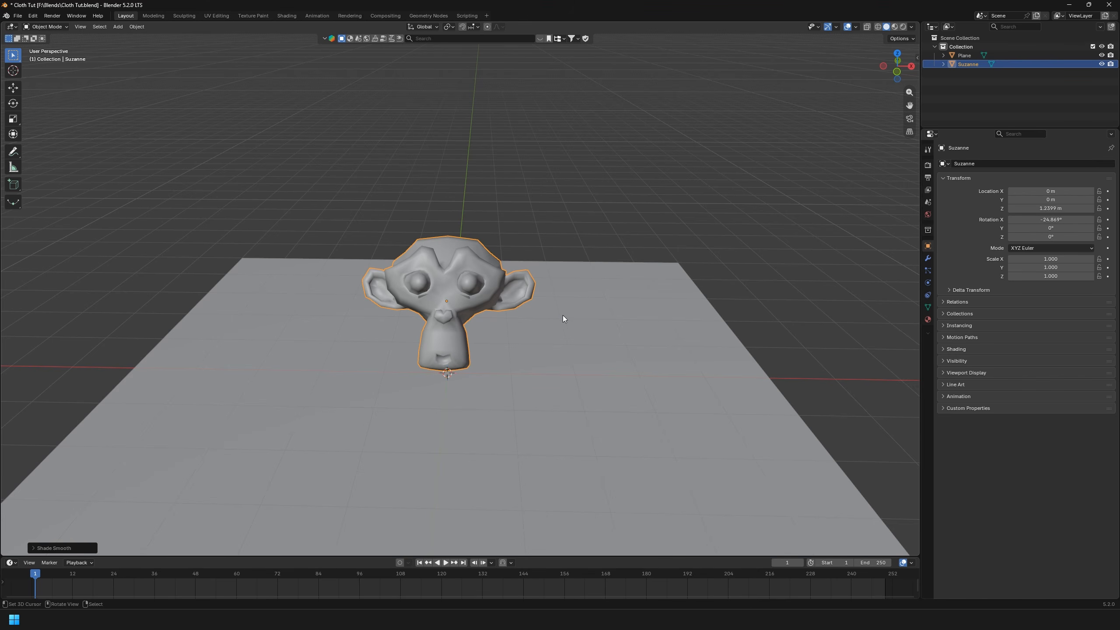
Add a Subdivision Surface modifier to the monkey head and apply it to the mesh
{"action": "left_click", "coordinate": [928, 258]}
{"action": "left_click", "coordinate": [1016, 164]}
{"action": "type", "text": "s"}
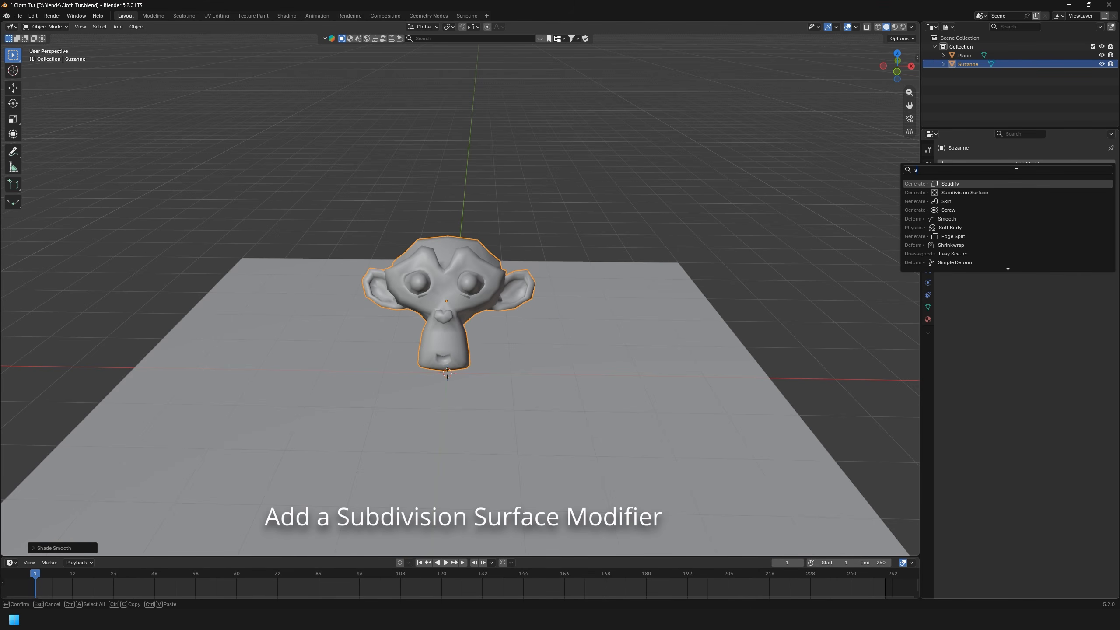
{"action": "type", "text": "ub"}
{"action": "left_click", "coordinate": [1019, 184]}
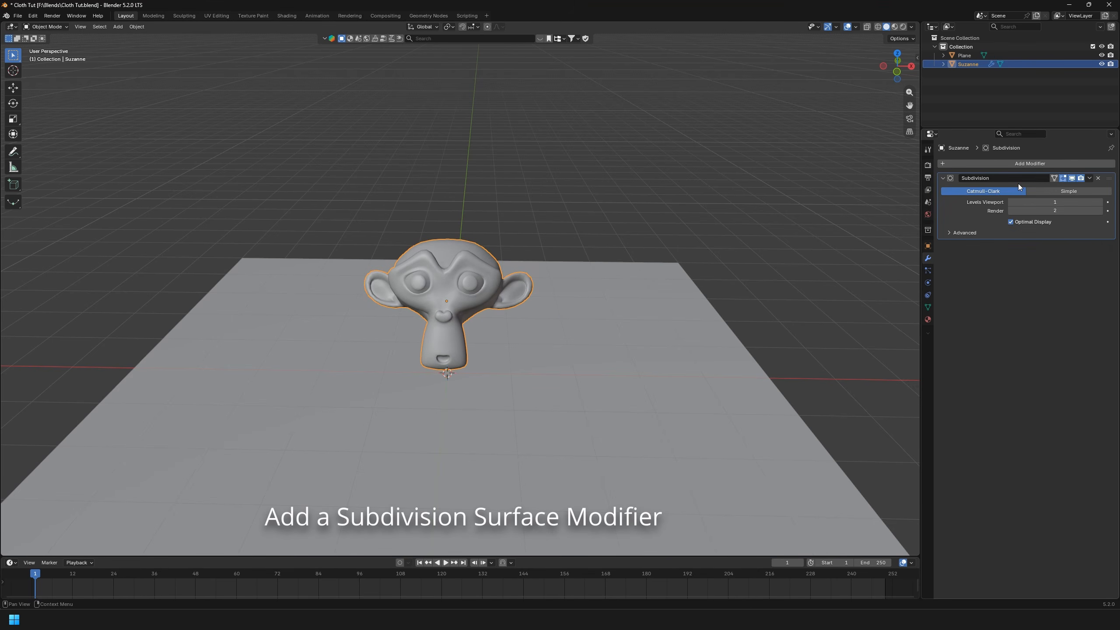
{"action": "left_click", "coordinate": [1090, 178]}
{"action": "left_click", "coordinate": [1088, 188]}
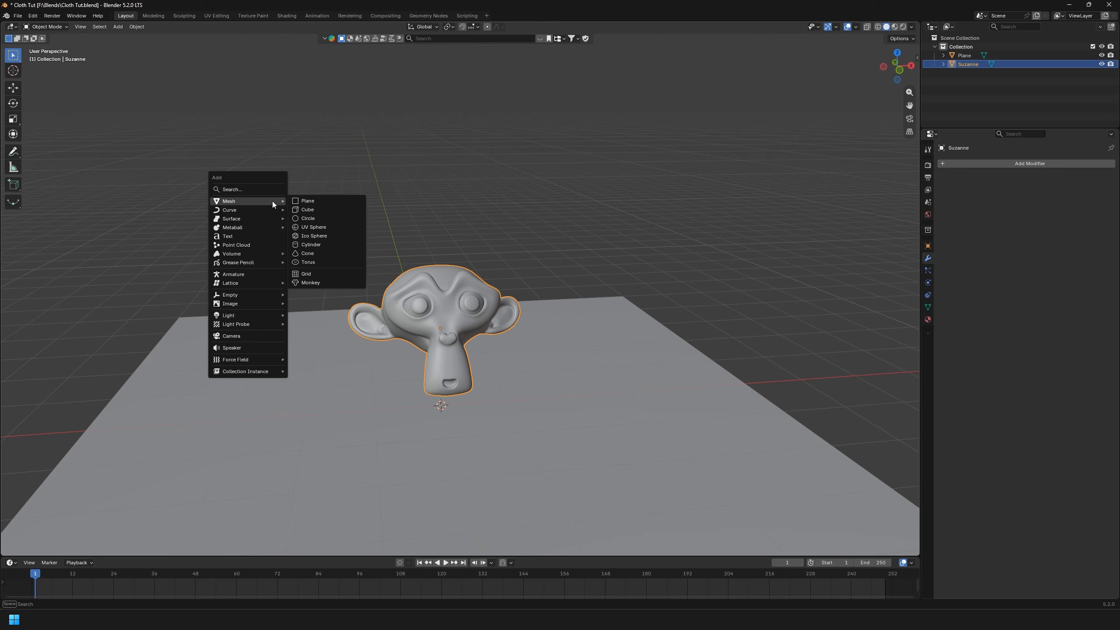
Add a second plane and raise it along Z to just above the monkey's head
{"action": "left_click", "coordinate": [307, 201]}
{"action": "key", "text": "g"}
{"action": "key", "text": "z"}
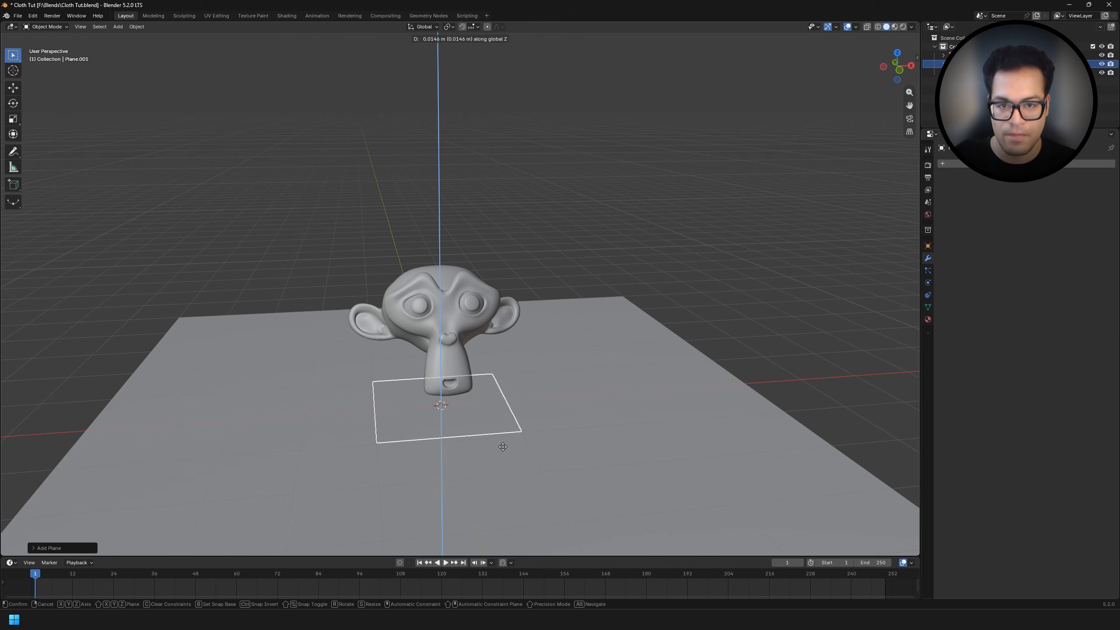
{"action": "left_click", "coordinate": [486, 302]}
Scale up the raised plane uniformly so it extends well past the monkey's head on all sides
{"action": "middle_click_drag", "start_coordinate": [486, 302], "coordinate": [488, 351]}
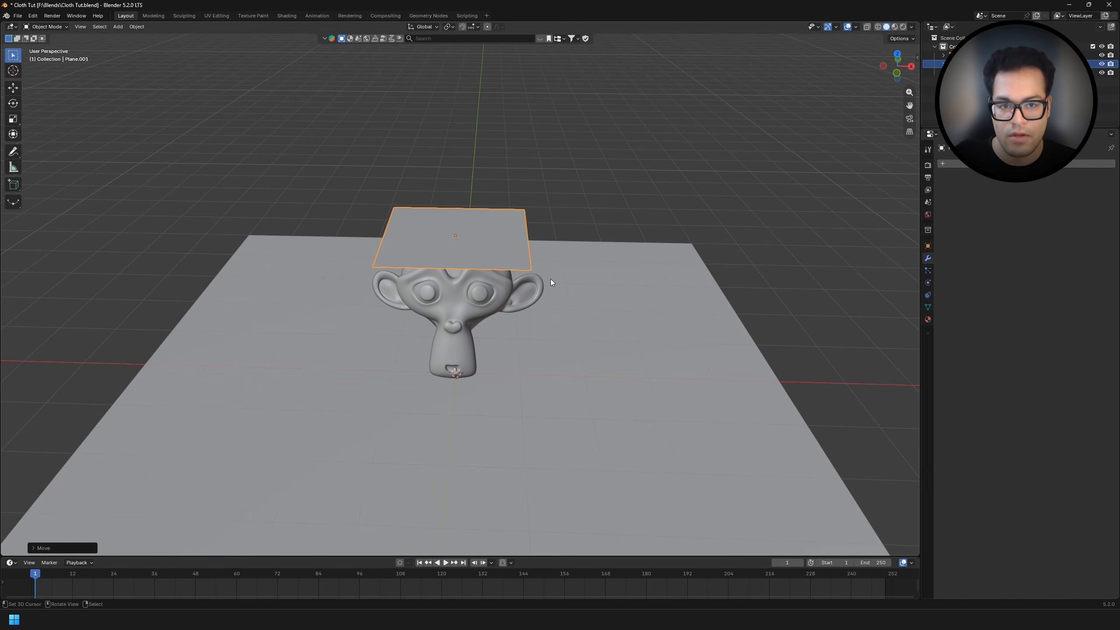
{"action": "key", "text": "s"}
{"action": "left_click", "coordinate": [638, 295]}
{"action": "middle_click_drag", "start_coordinate": [638, 295], "coordinate": [660, 297]}
Subdivide the raised plane's mesh repeatedly into a dense grid and return to Object Mode
{"action": "key", "text": "Tab"}
{"action": "middle_click_drag", "start_coordinate": [406, 156], "coordinate": [415, 186]}
{"action": "right_click", "coordinate": [381, 203]}
{"action": "left_click", "coordinate": [382, 203]}
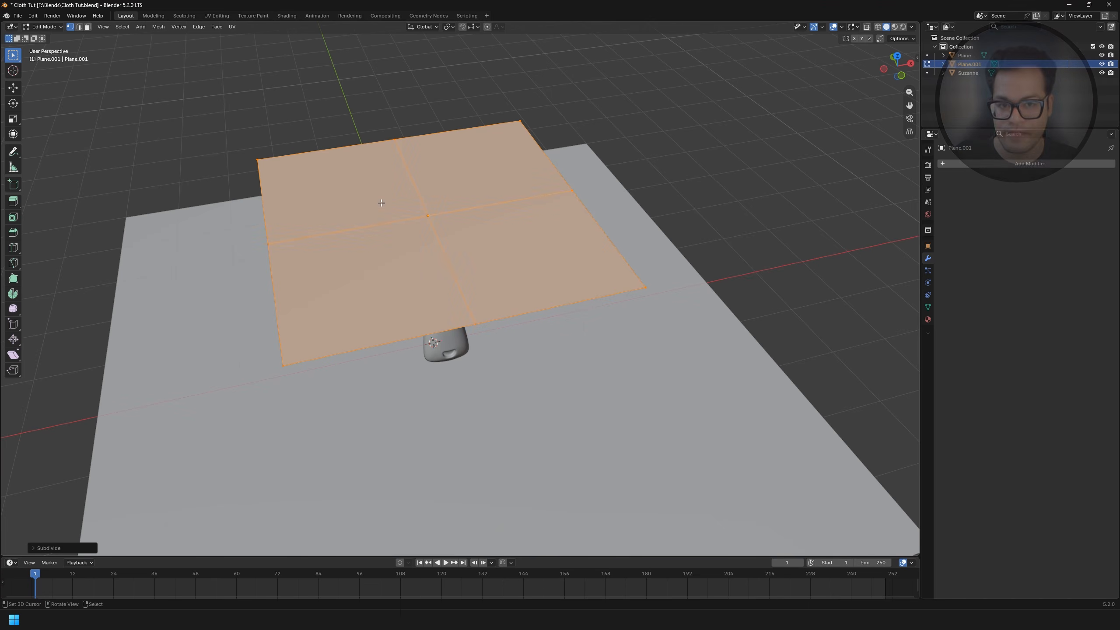
{"action": "right_click", "coordinate": [382, 203]}
{"action": "left_click", "coordinate": [382, 203]}
{"action": "right_click", "coordinate": [382, 203]}
{"action": "left_click", "coordinate": [381, 203]}
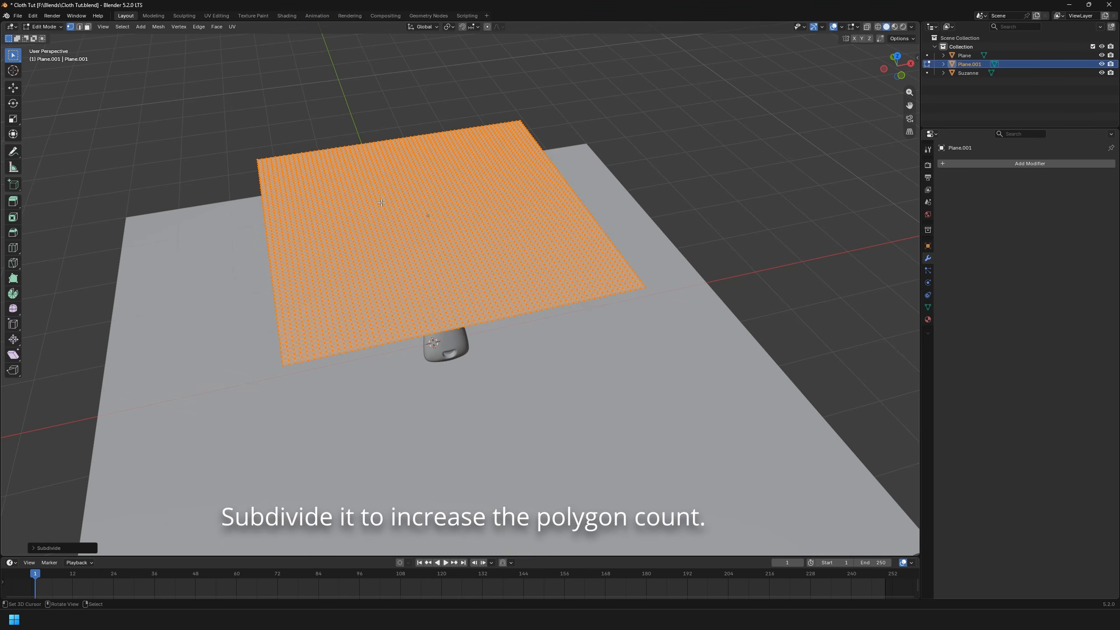
{"action": "middle_click_drag", "start_coordinate": [509, 395], "coordinate": [430, 322]}
{"action": "key", "text": "Tab"}
Rename the raised plane as Cloth and the large ground plane as Floor
{"action": "double_click", "coordinate": [976, 64]}
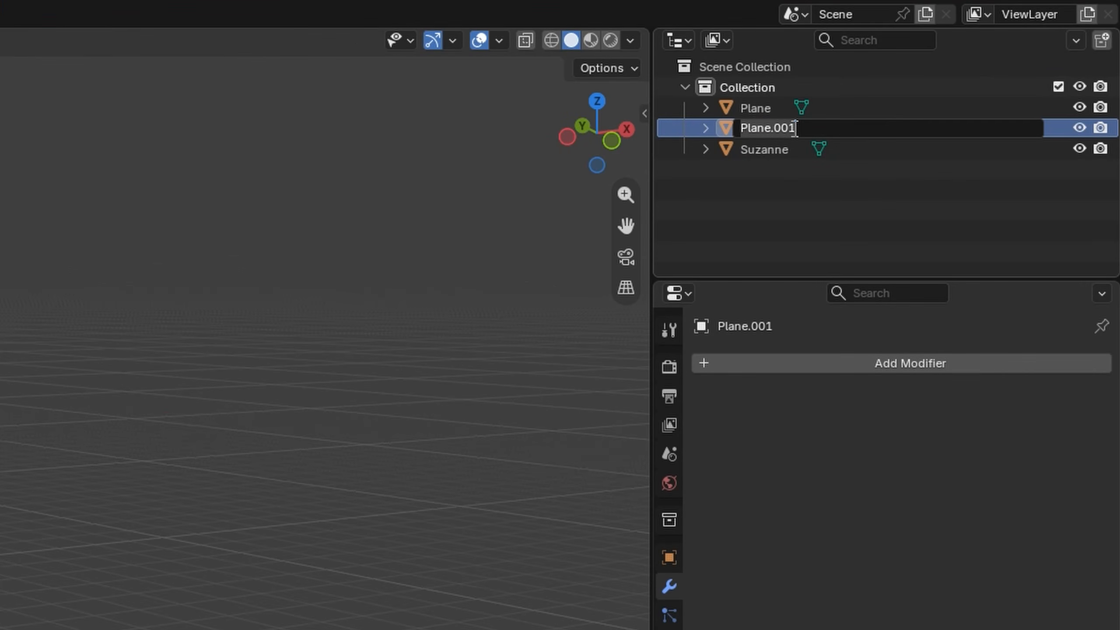
{"action": "type", "text": "Cloth"}
{"action": "key", "text": "Return"}
{"action": "double_click", "coordinate": [793, 128]}
{"action": "type", "text": "Floor"}
{"action": "key", "text": "Return"}
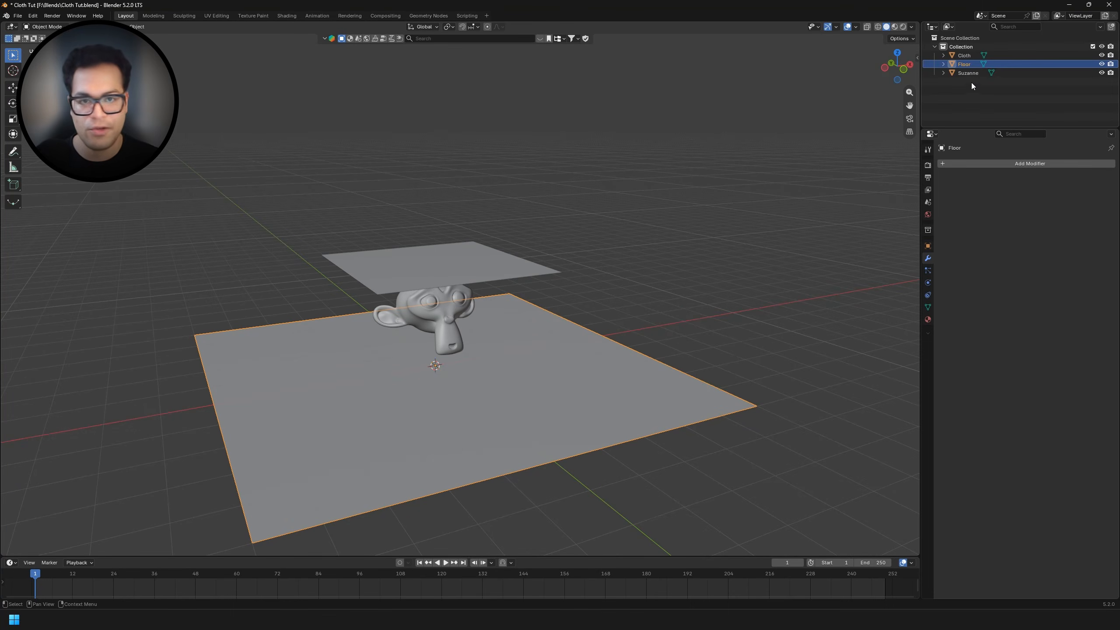
Move the Floor and Suzanne objects together into a new collection named Colliders
{"action": "left_click", "coordinate": [769, 148]}
{"action": "left_click", "coordinate": [966, 64], "text": "ctrl"}
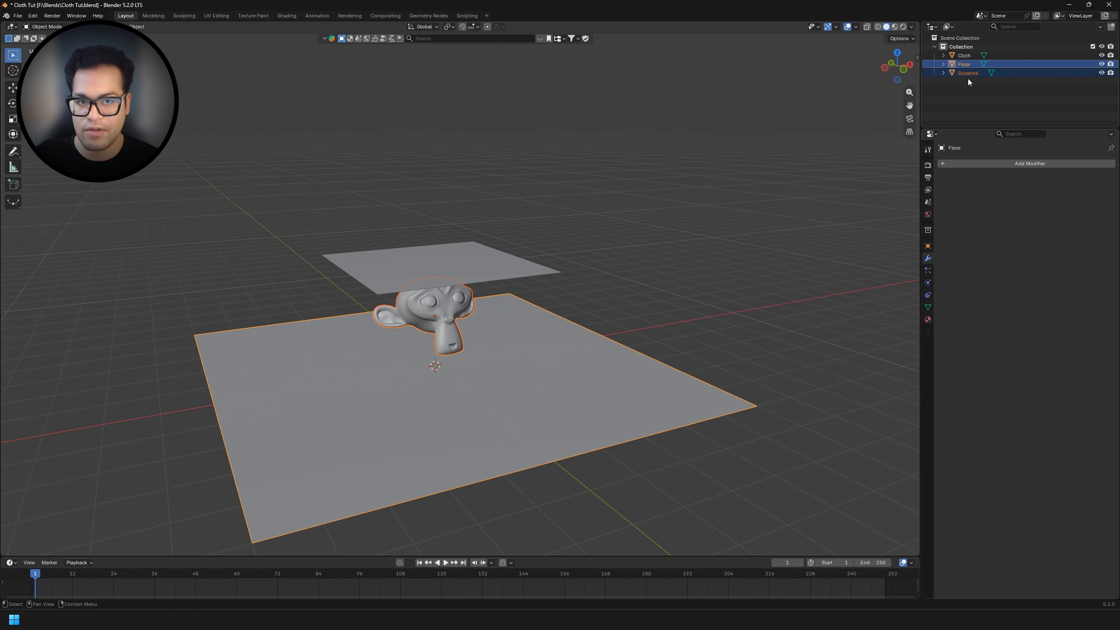
{"action": "key", "text": "m"}
{"action": "left_click", "coordinate": [532, 310]}
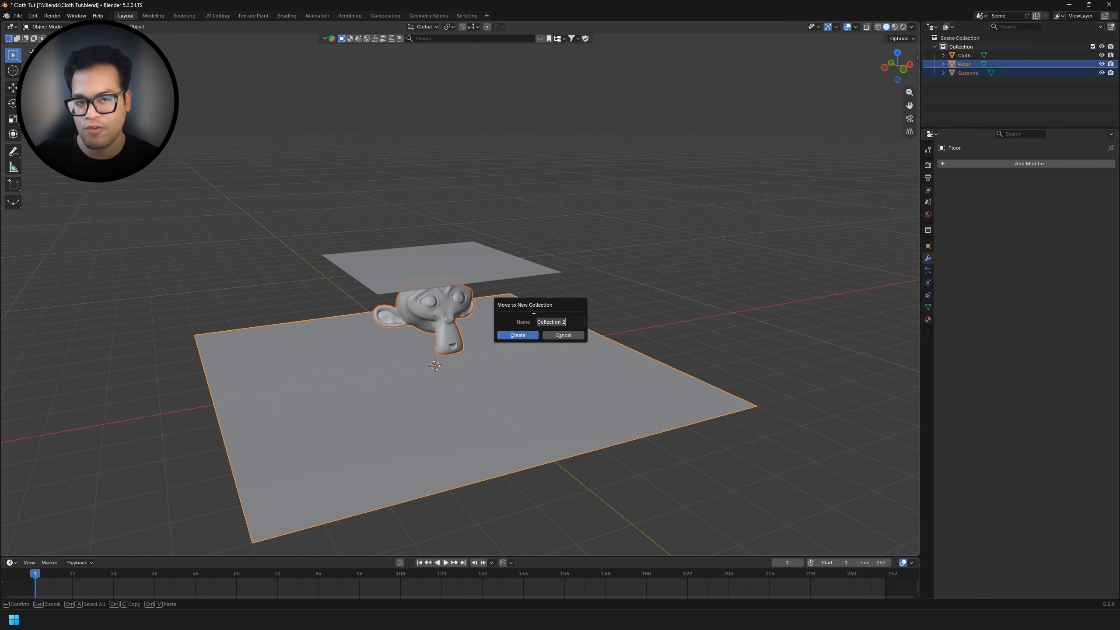
{"action": "type", "text": "Colliders"}
{"action": "key", "text": "Return"}
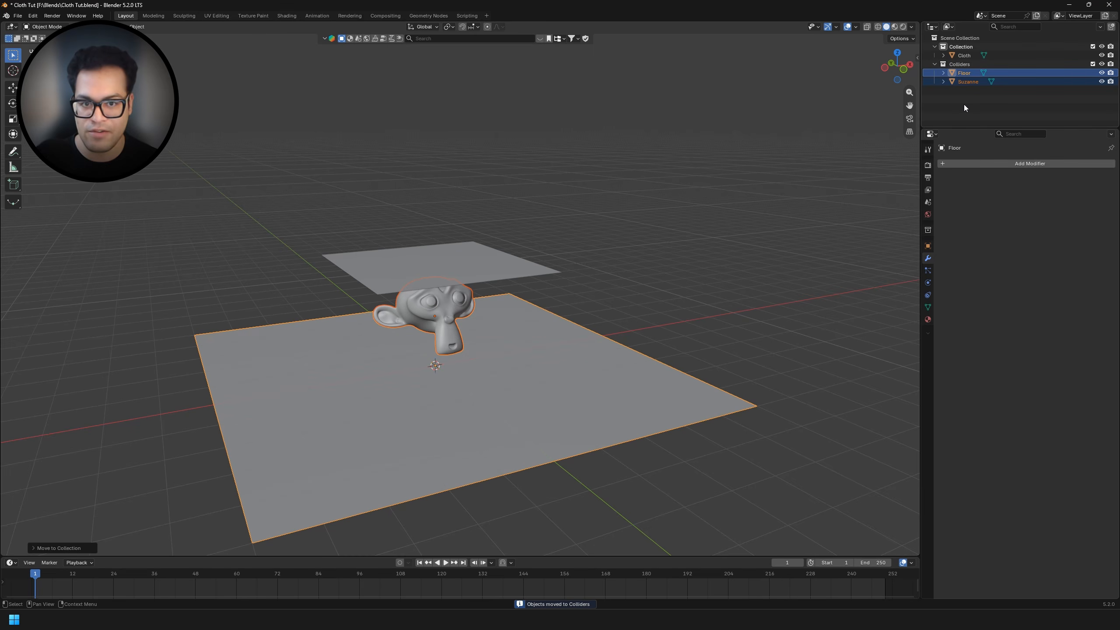
Select the Cloth and switch the viewport shading to MatCap lighting with Random object colours
{"action": "left_click", "coordinate": [965, 55]}
{"action": "left_click", "coordinate": [911, 28]}
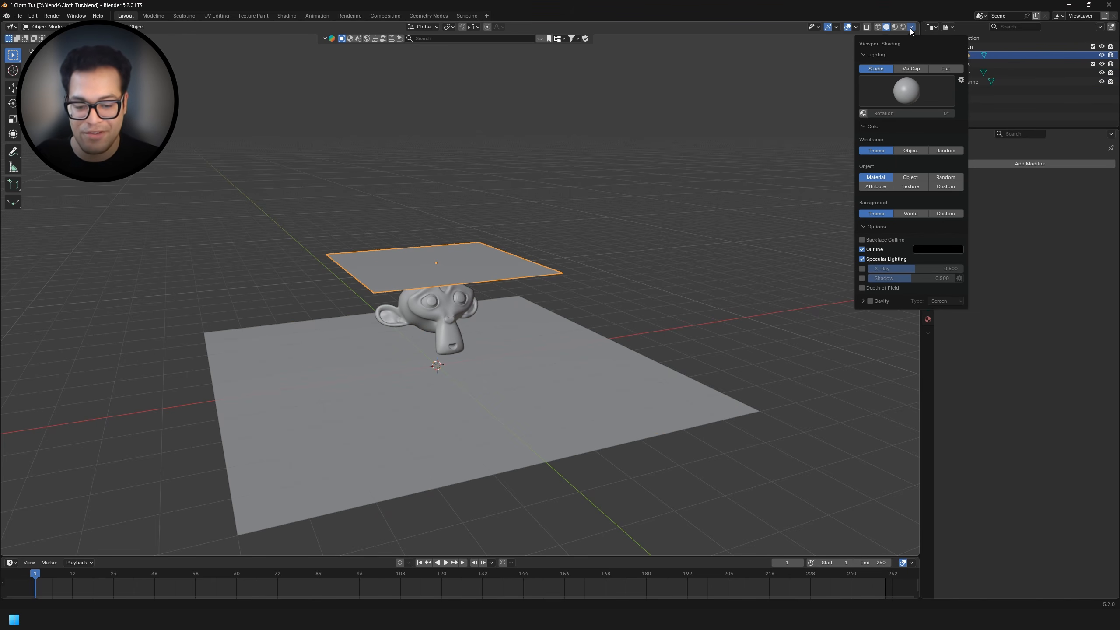
{"action": "left_click", "coordinate": [911, 69]}
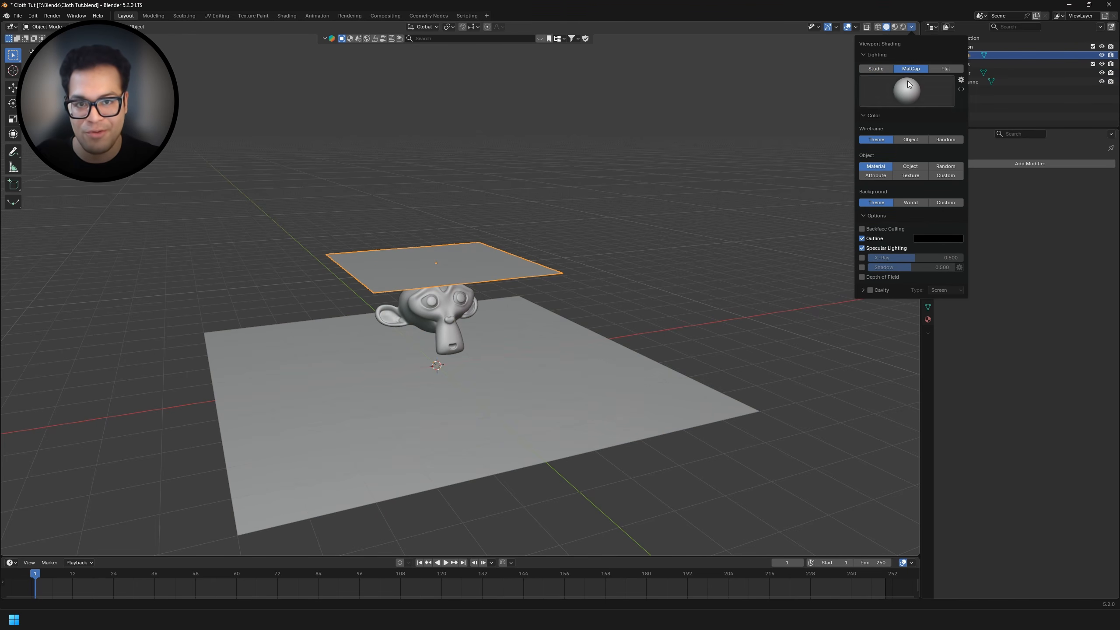
{"action": "left_click", "coordinate": [941, 164]}
{"action": "scroll", "coordinate": [460, 264], "scroll_direction": "up", "scroll_amount": 2}
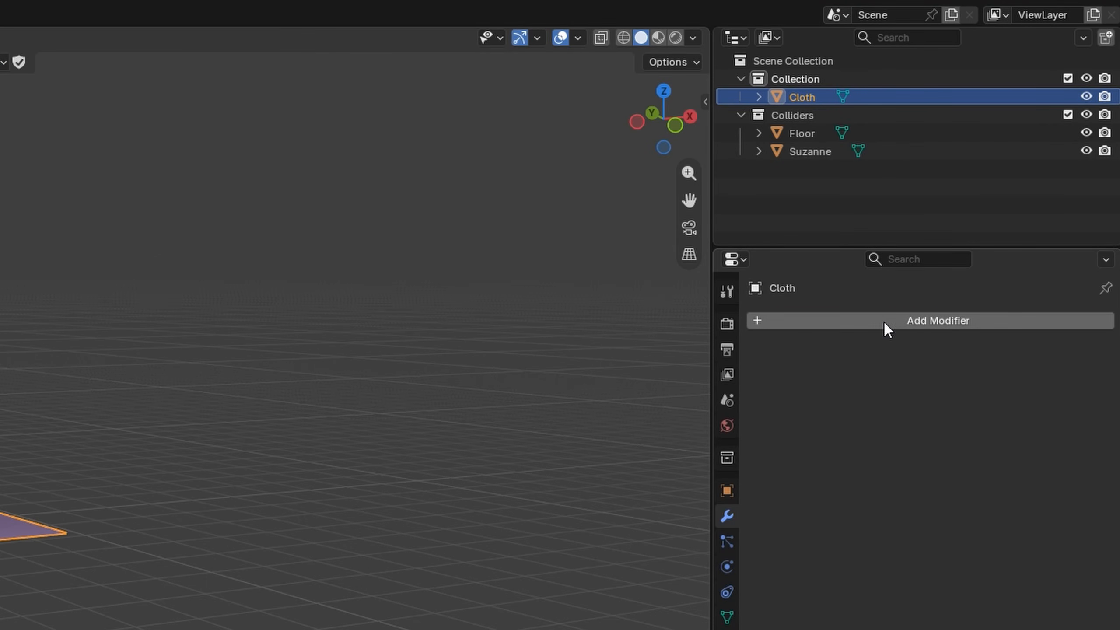
Add the Cloth Dynamics (Experimental) simulation modifier to the Cloth and test it by playing the animation
{"action": "left_click", "coordinate": [1004, 164]}
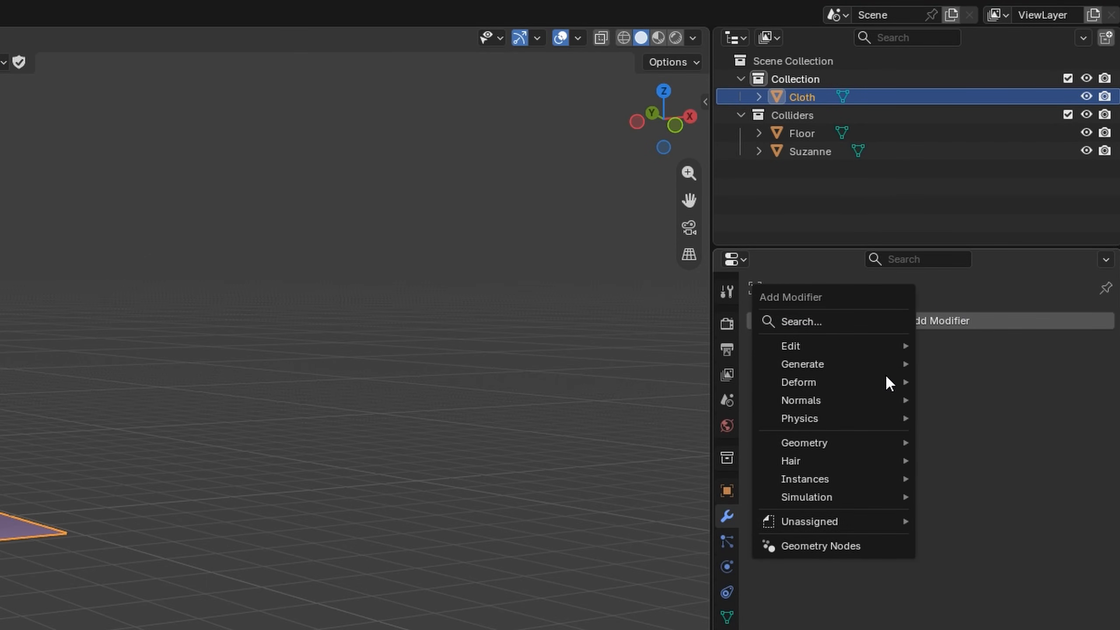
{"action": "mouse_move", "coordinate": [871, 497]}
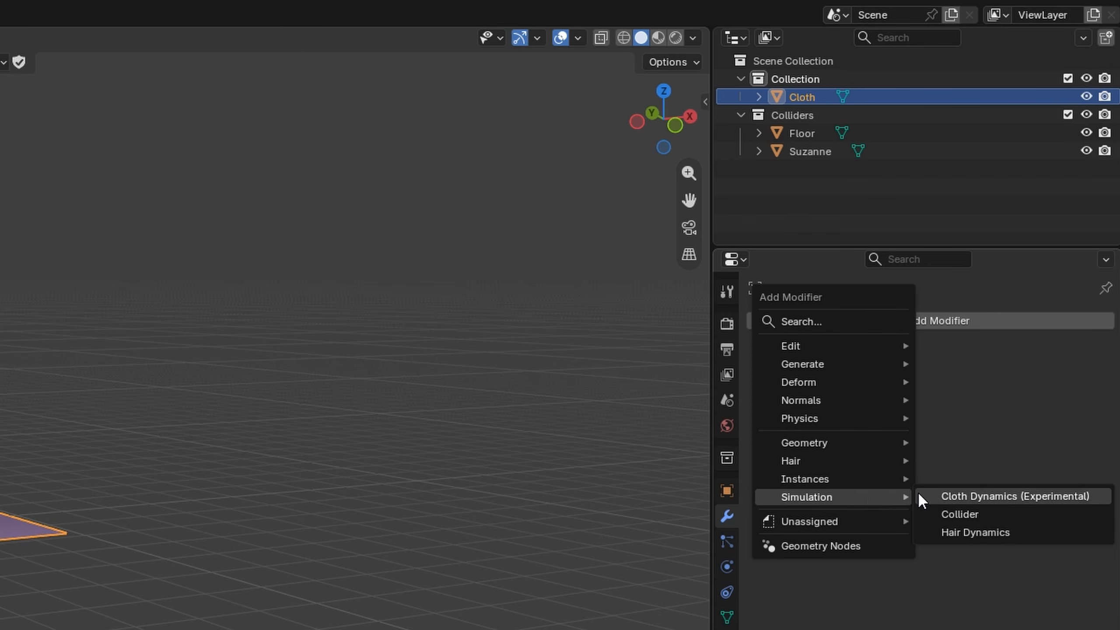
{"action": "left_click", "coordinate": [1037, 497]}
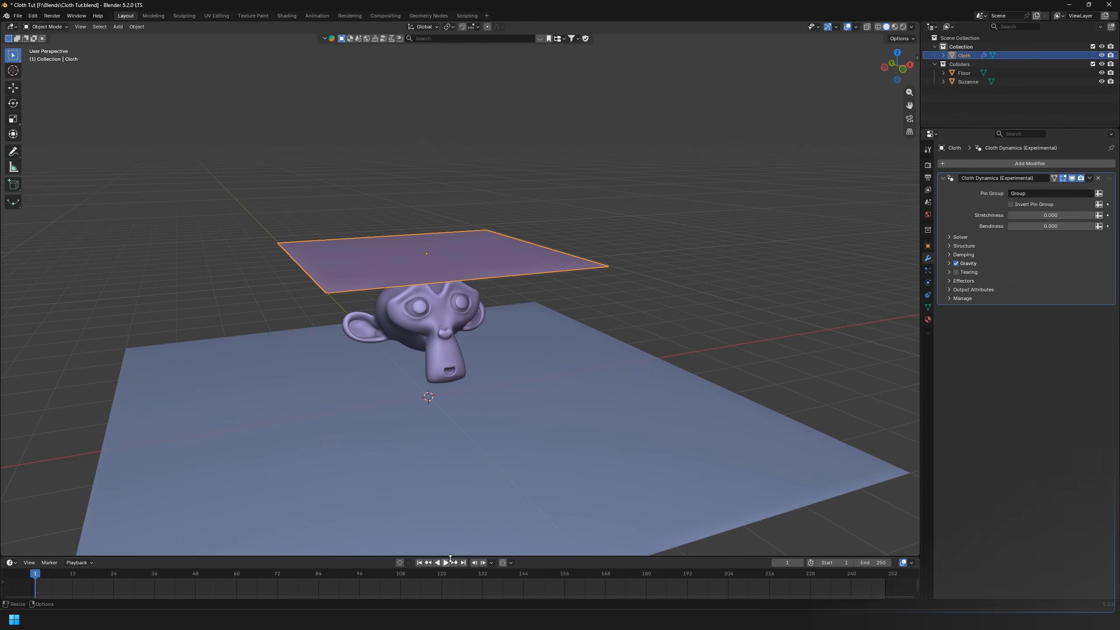
{"action": "left_click", "coordinate": [449, 561]}
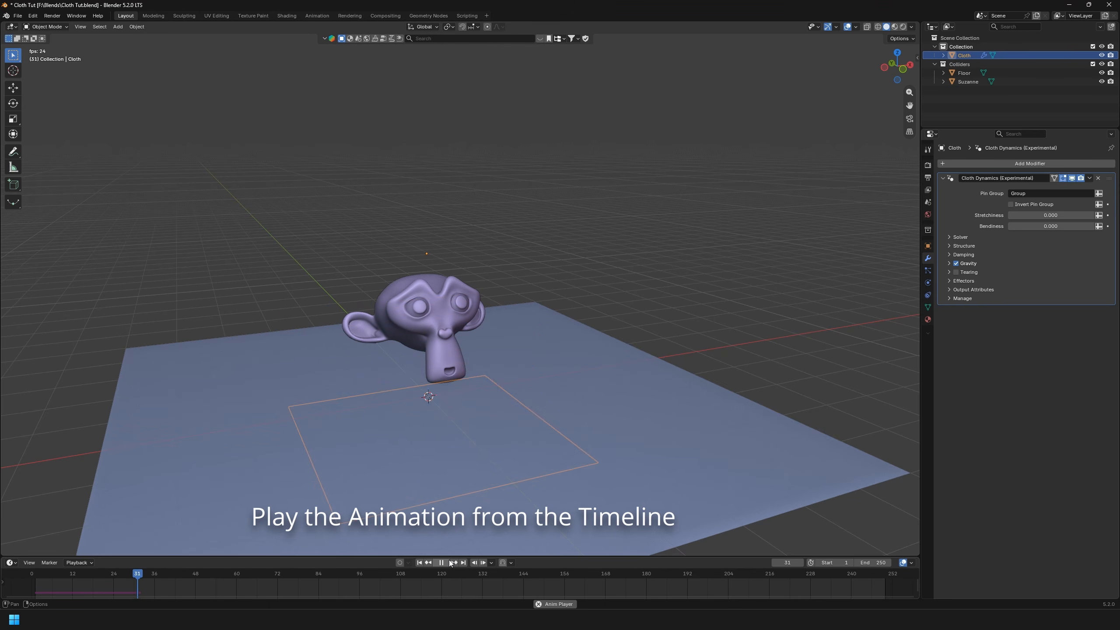
{"action": "key", "text": "Escape"}
Add the Collider simulation modifier to the Suzanne monkey head
{"action": "left_click", "coordinate": [442, 319]}
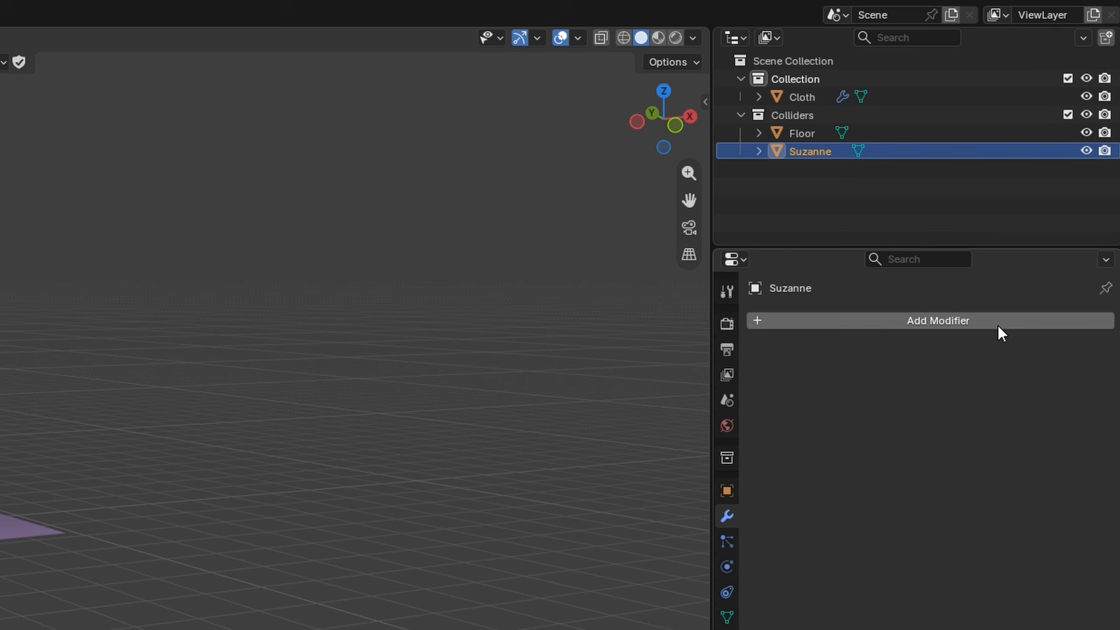
{"action": "left_click", "coordinate": [998, 324]}
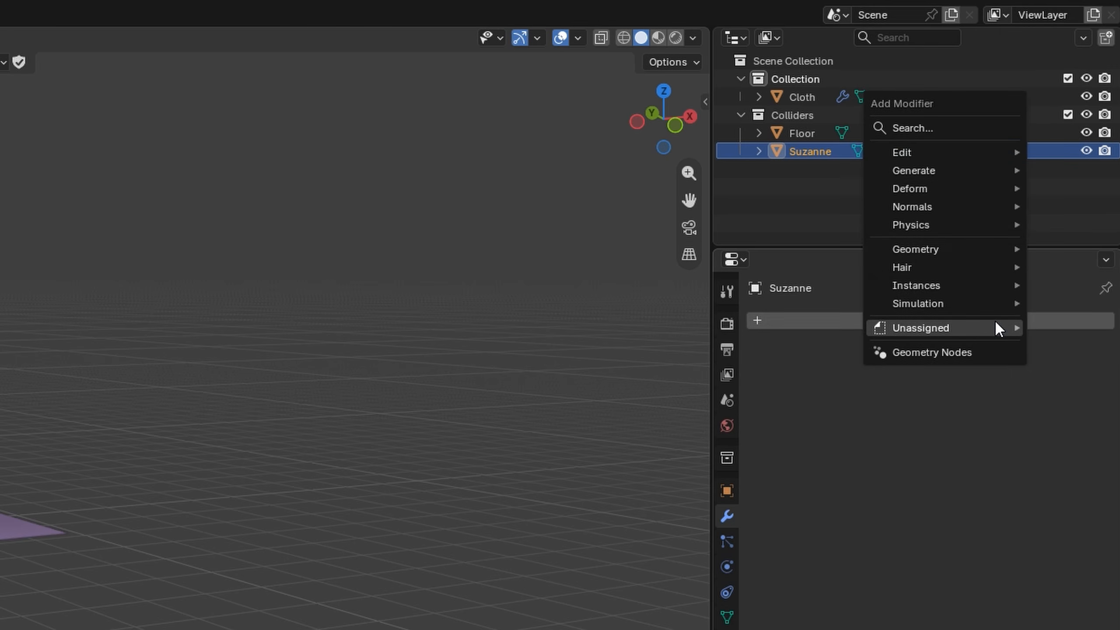
{"action": "mouse_move", "coordinate": [987, 301]}
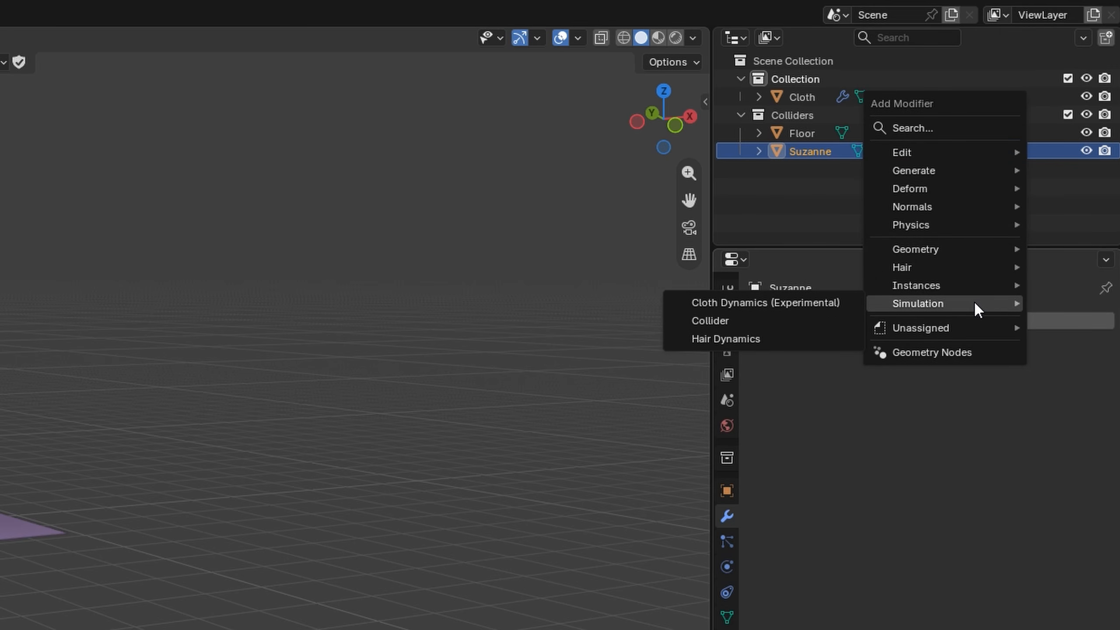
{"action": "left_click", "coordinate": [828, 319]}
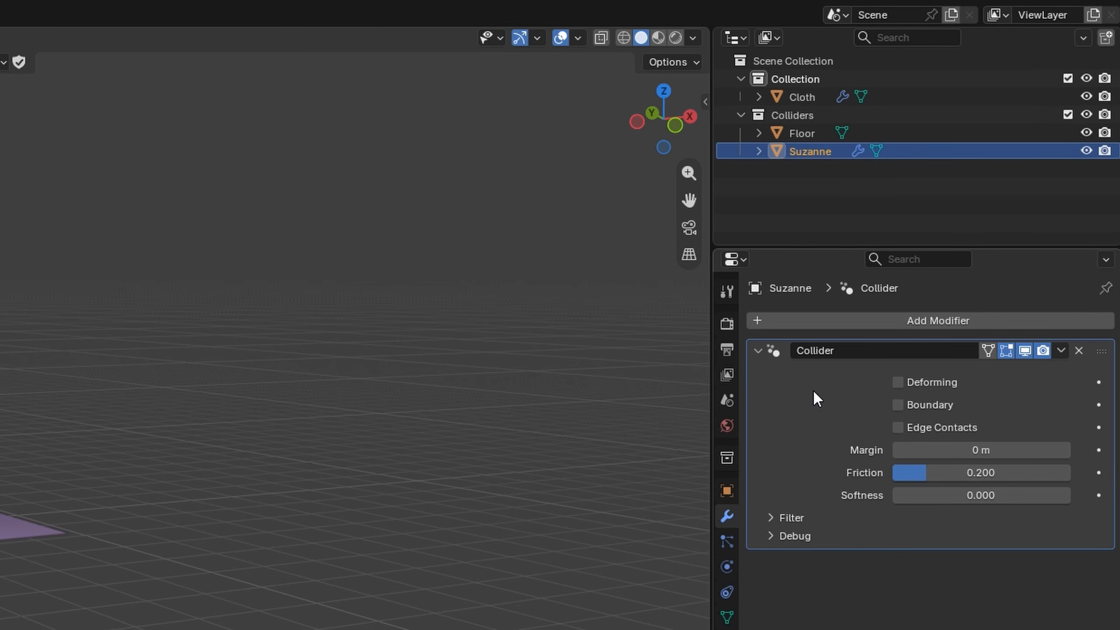
Set the margin of Suzanne's Collider modifier to 0.03 m
{"action": "left_click", "coordinate": [947, 451]}
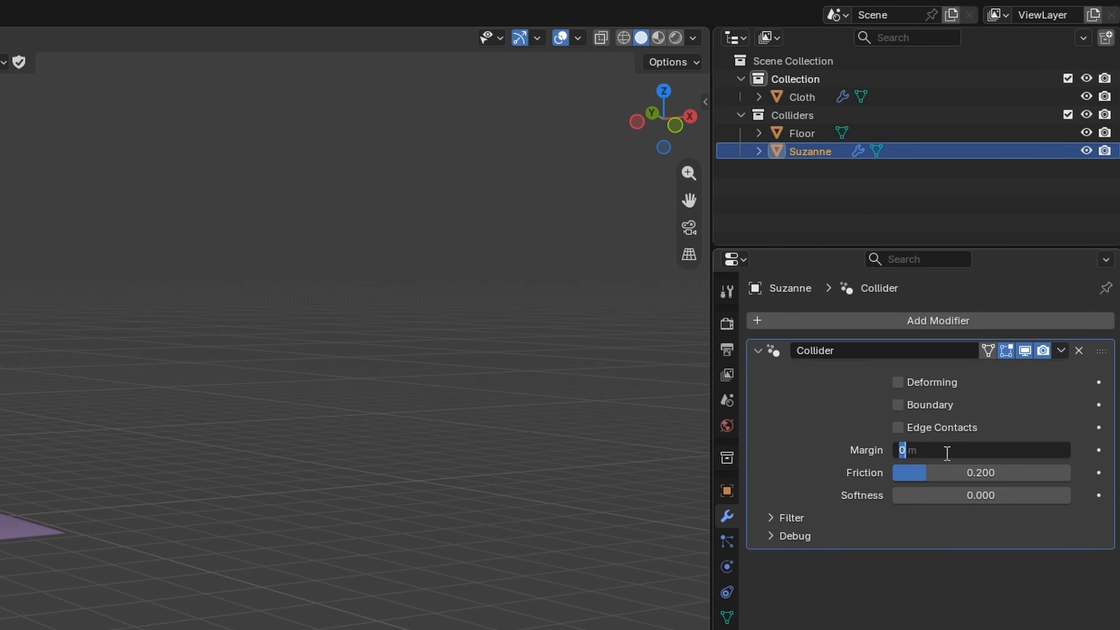
{"action": "key", "text": "BackSpace"}
{"action": "type", "text": ".0"}
{"action": "type", "text": "5"}
{"action": "key", "text": "Return"}
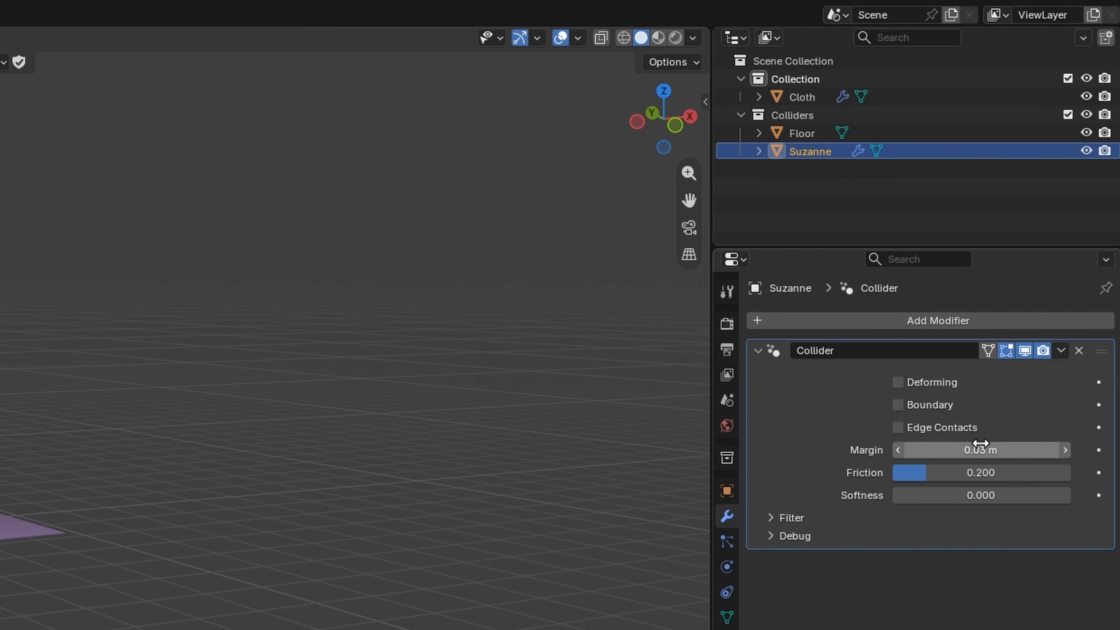
Add the Collider simulation modifier to the Floor plane
{"action": "left_click", "coordinate": [802, 133]}
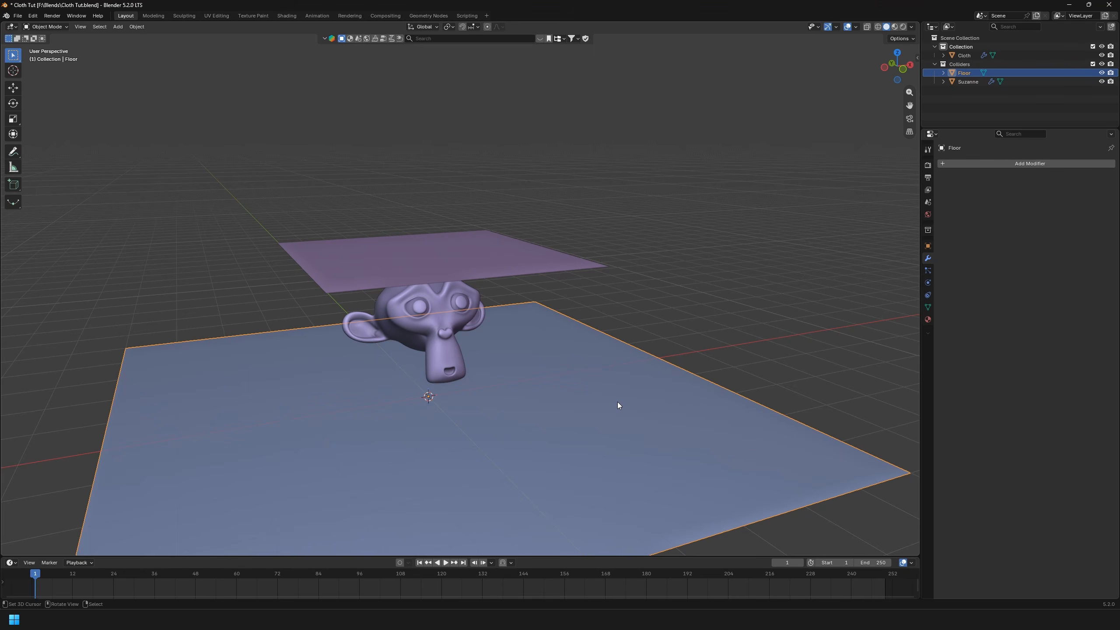
{"action": "left_click", "coordinate": [950, 164]}
{"action": "mouse_move", "coordinate": [950, 164]}
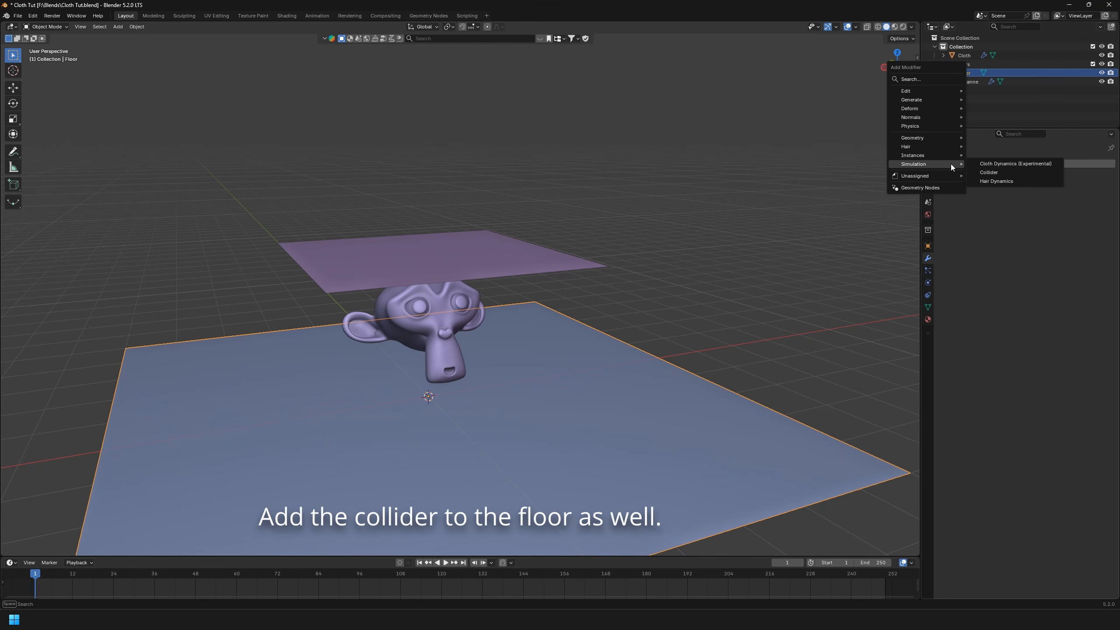
{"action": "left_click", "coordinate": [1016, 172]}
Set the margin of the Floor's Collider modifier to 0.03 m and play the simulation
{"action": "left_click", "coordinate": [1042, 225]}
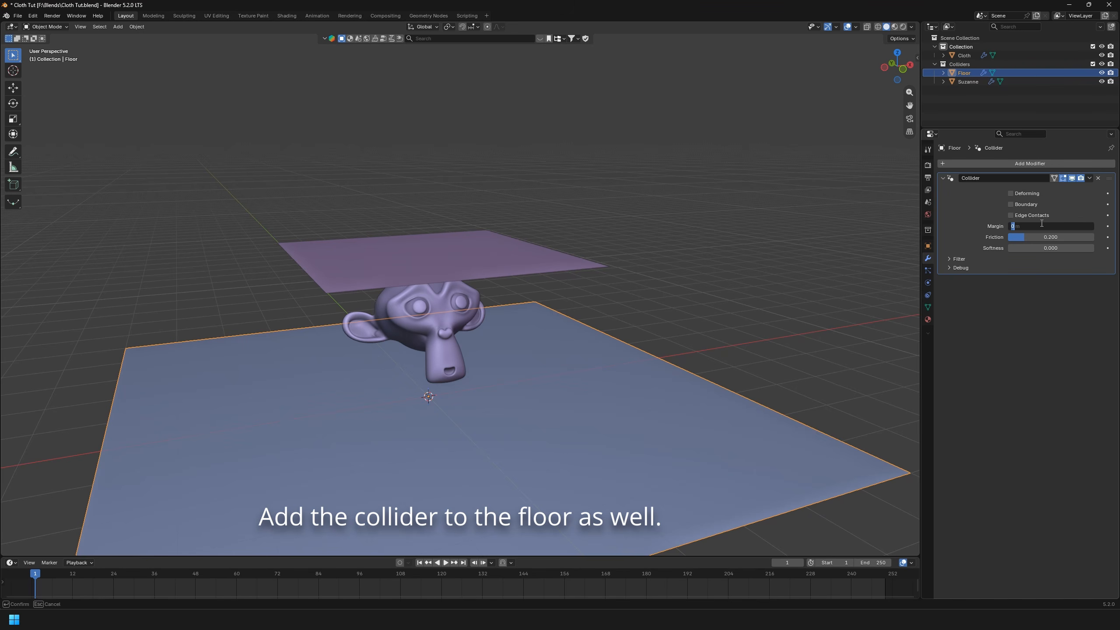
{"action": "type", "text": "0.03"}
{"action": "key", "text": "Return"}
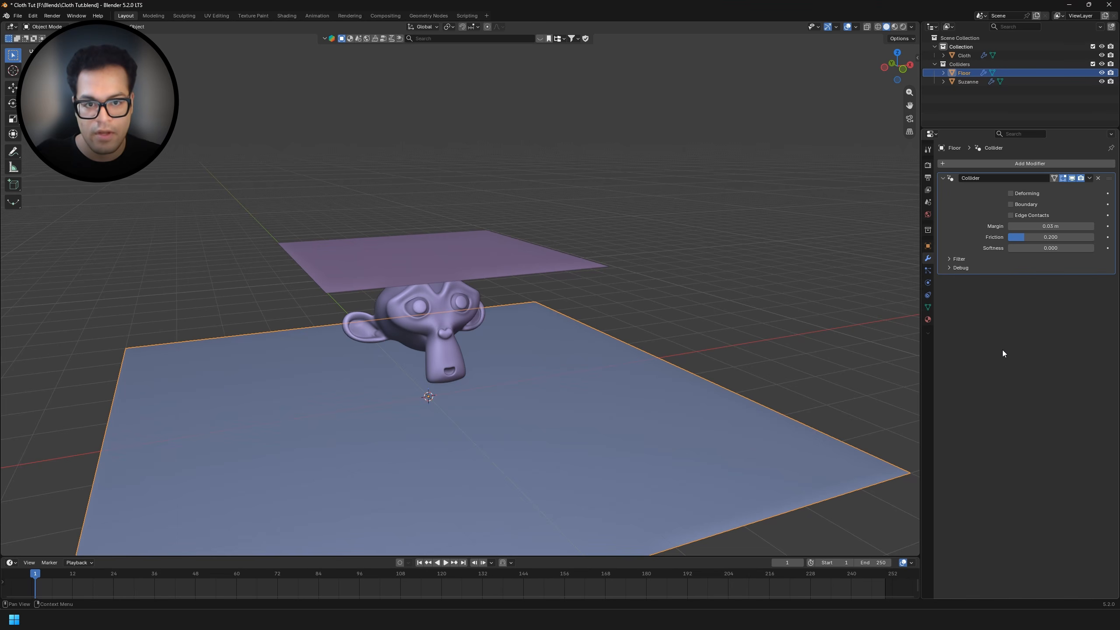
{"action": "left_click", "coordinate": [445, 563]}
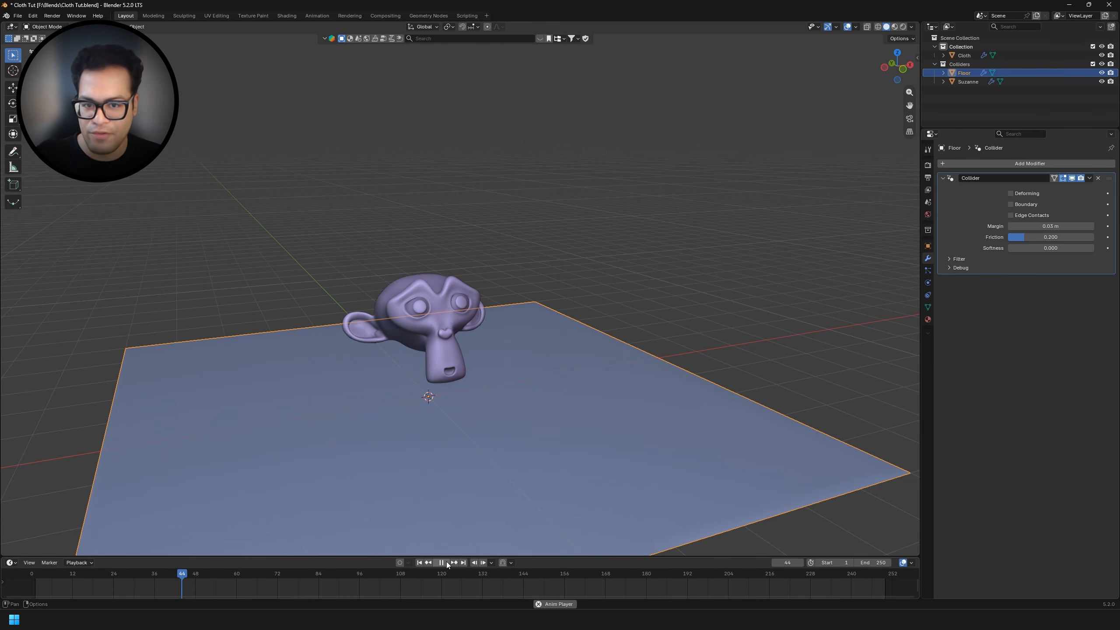
Stop playback and assign the Colliders collection as the effectors collection of the Cloth object's Cloth Dynamics modifier
{"action": "key", "text": "Escape"}
{"action": "left_click", "coordinate": [488, 259]}
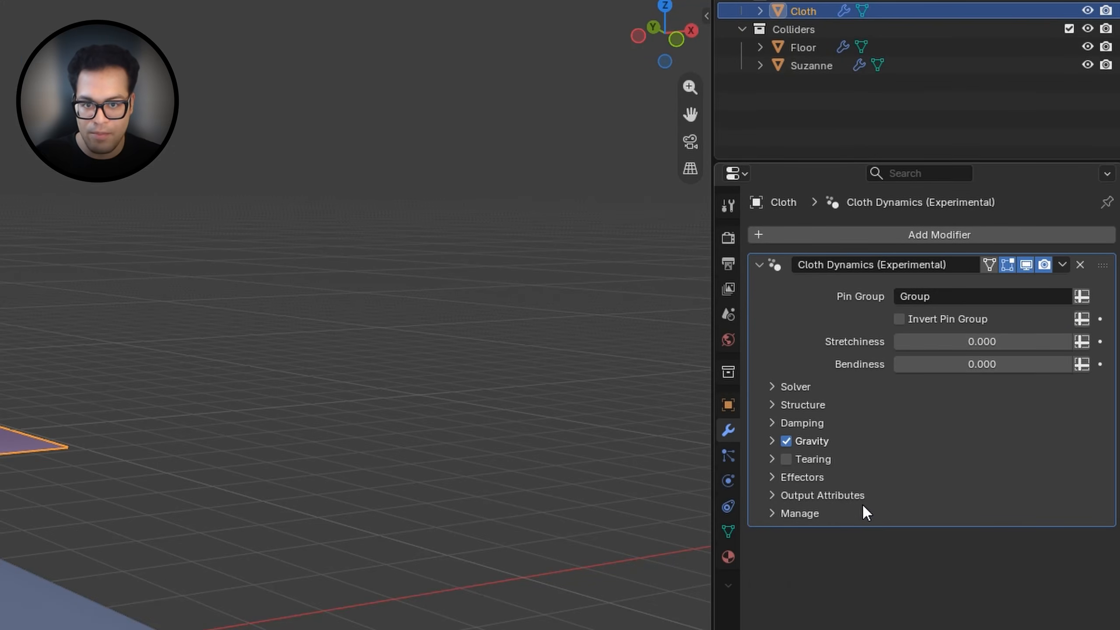
{"action": "left_click", "coordinate": [836, 477]}
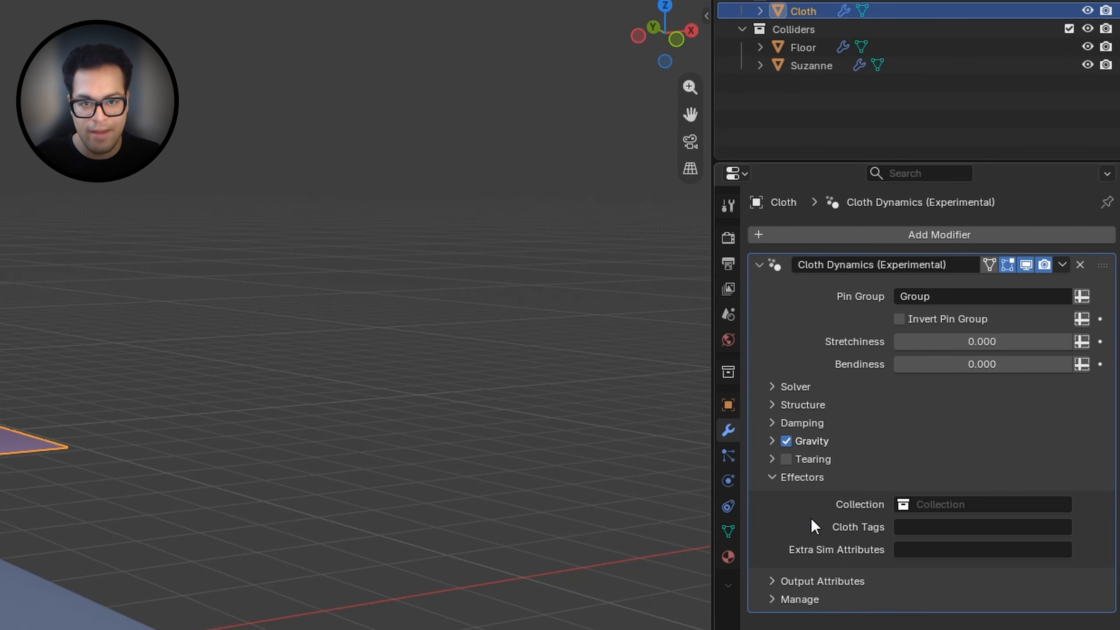
{"action": "left_click", "coordinate": [984, 504]}
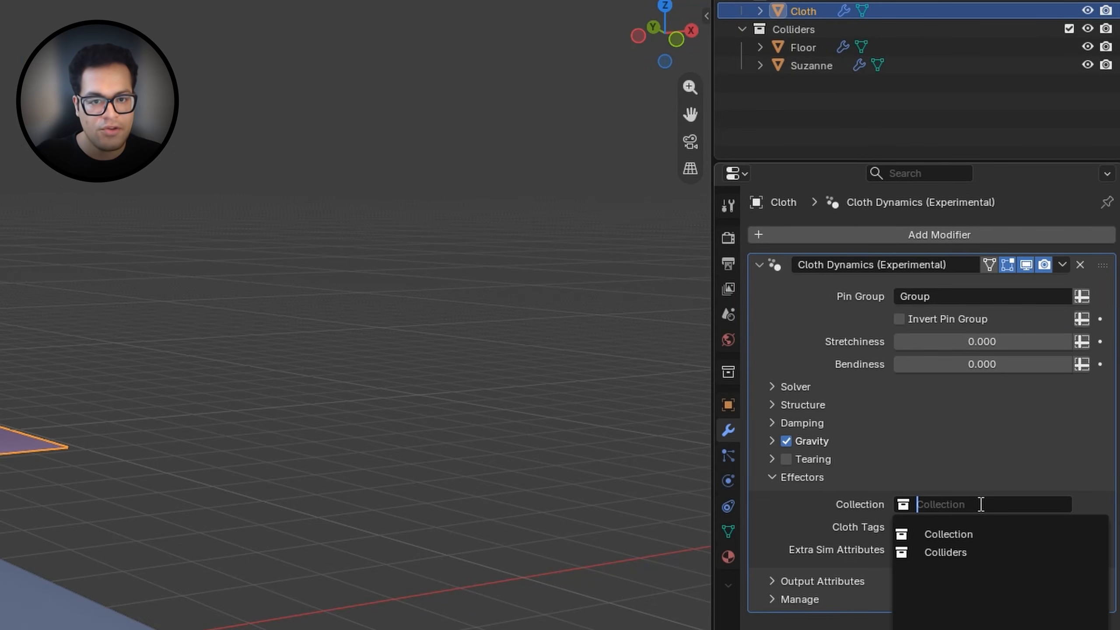
{"action": "left_click", "coordinate": [986, 550]}
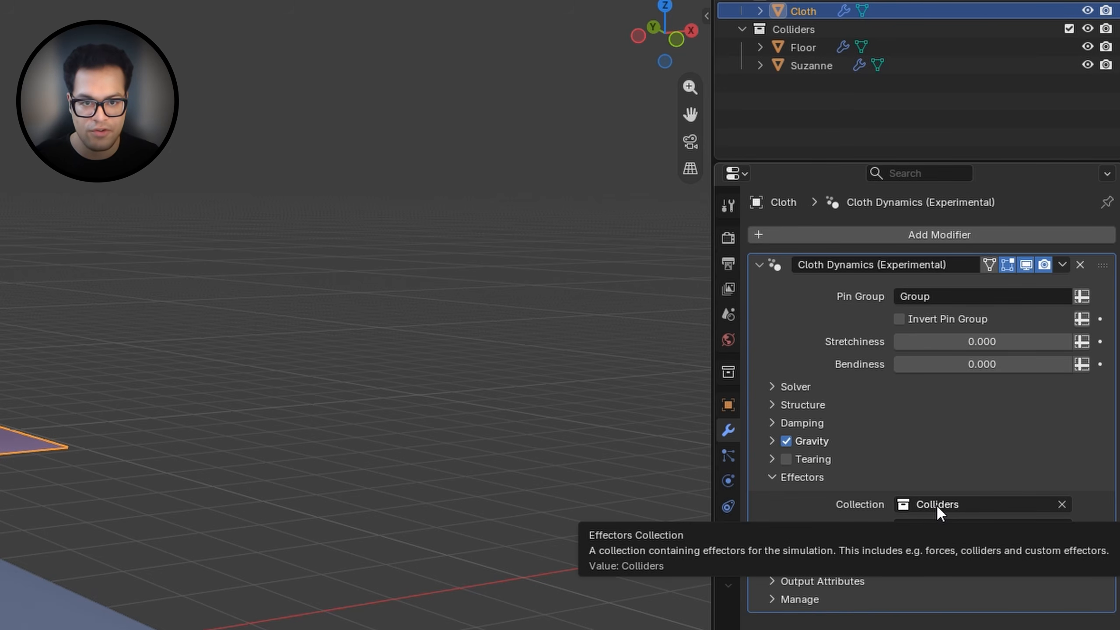
Play the simulation to examine how the cloth drapes over the monkey head, and stop playback
{"action": "left_click", "coordinate": [441, 563]}
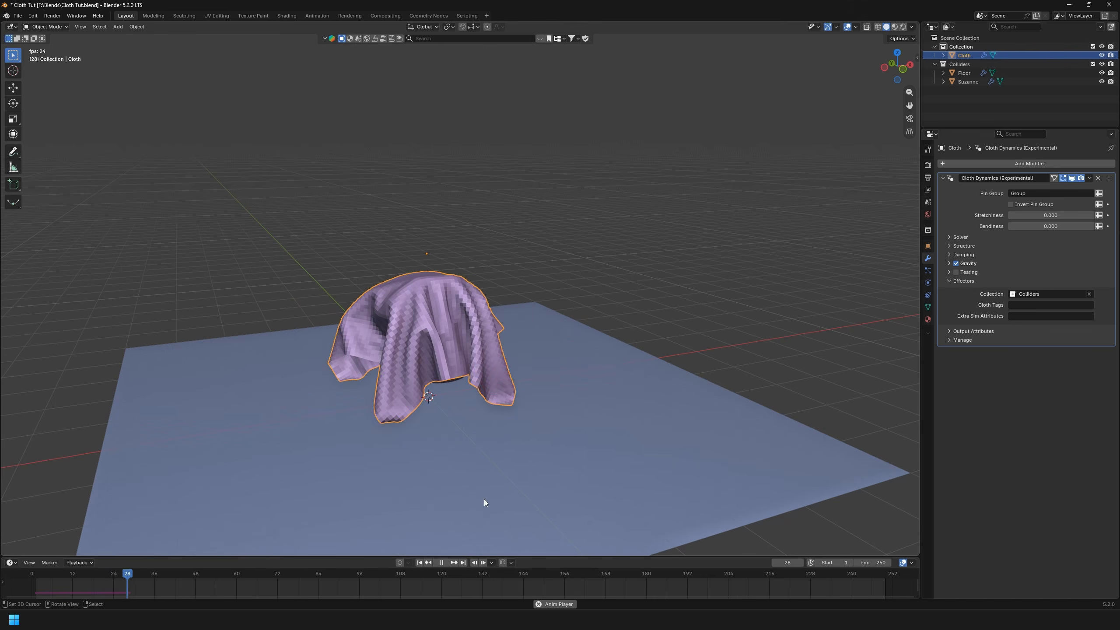
{"action": "middle_click_drag", "start_coordinate": [609, 407], "coordinate": [544, 378]}
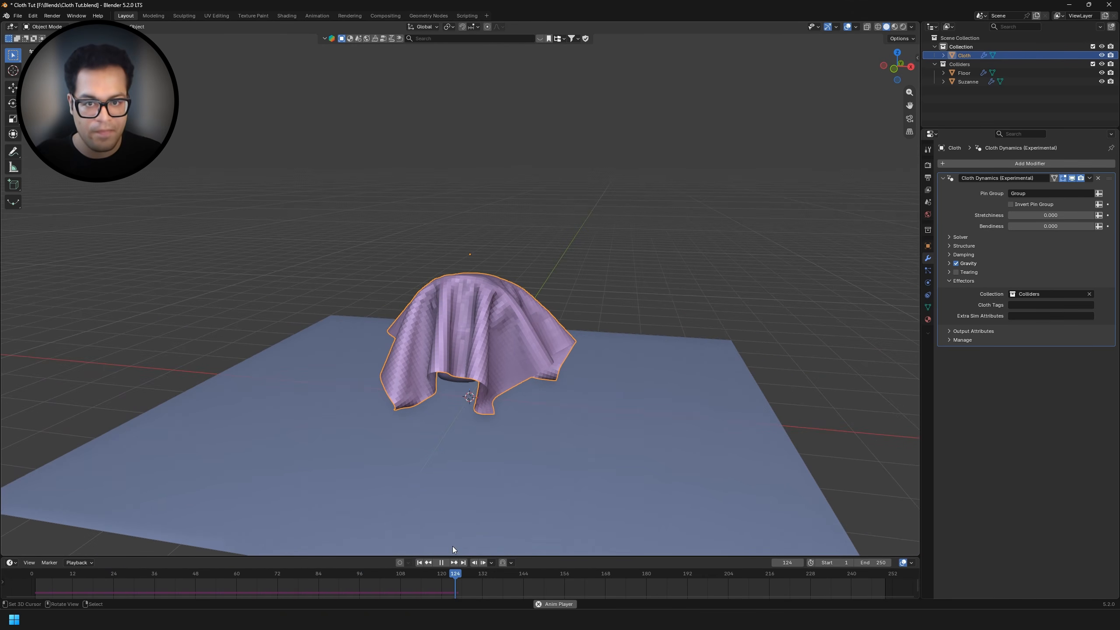
{"action": "left_click", "coordinate": [442, 562]}
Apply smooth shading to the draped cloth
{"action": "scroll", "coordinate": [518, 366], "scroll_direction": "up", "scroll_amount": 3}
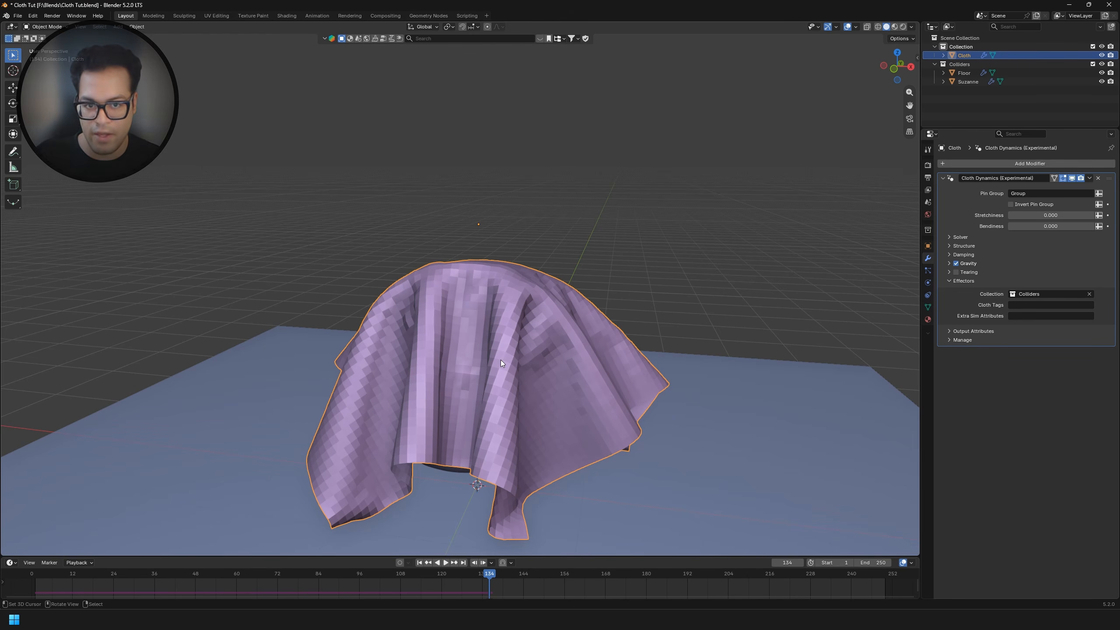
{"action": "right_click", "coordinate": [501, 360]}
{"action": "left_click", "coordinate": [524, 375]}
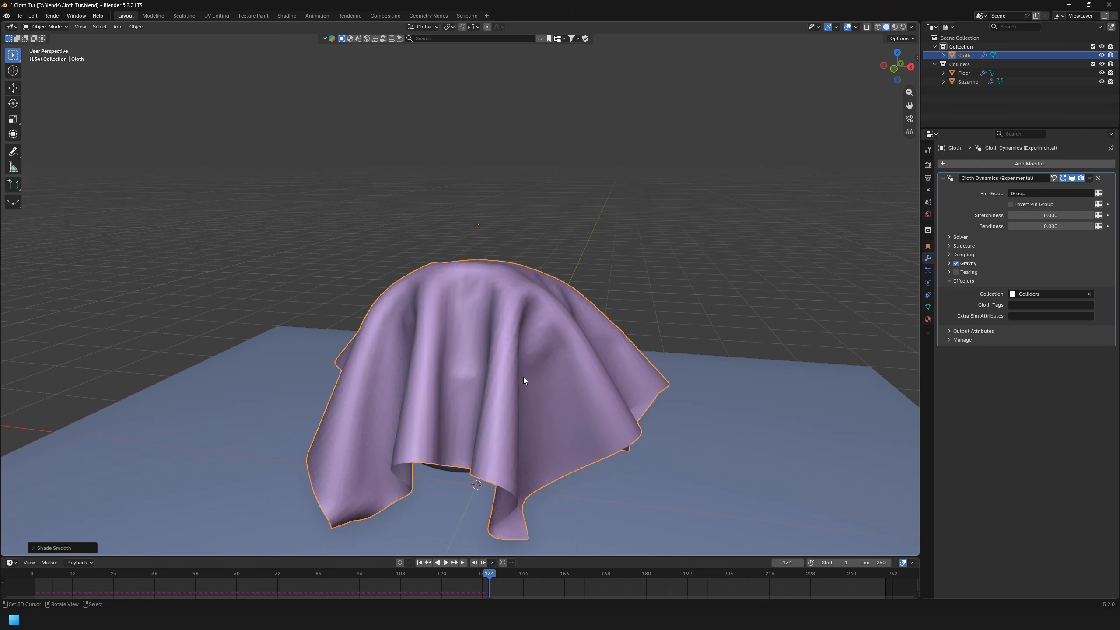
{"action": "scroll", "coordinate": [613, 428], "scroll_direction": "down", "scroll_amount": 3}
{"action": "mouse_move", "coordinate": [612, 427]}
{"action": "middle_mouse_down"}
{"action": "mouse_move", "coordinate": [713, 415]}
{"action": "mouse_move", "coordinate": [622, 423]}
{"action": "middle_mouse_up"}
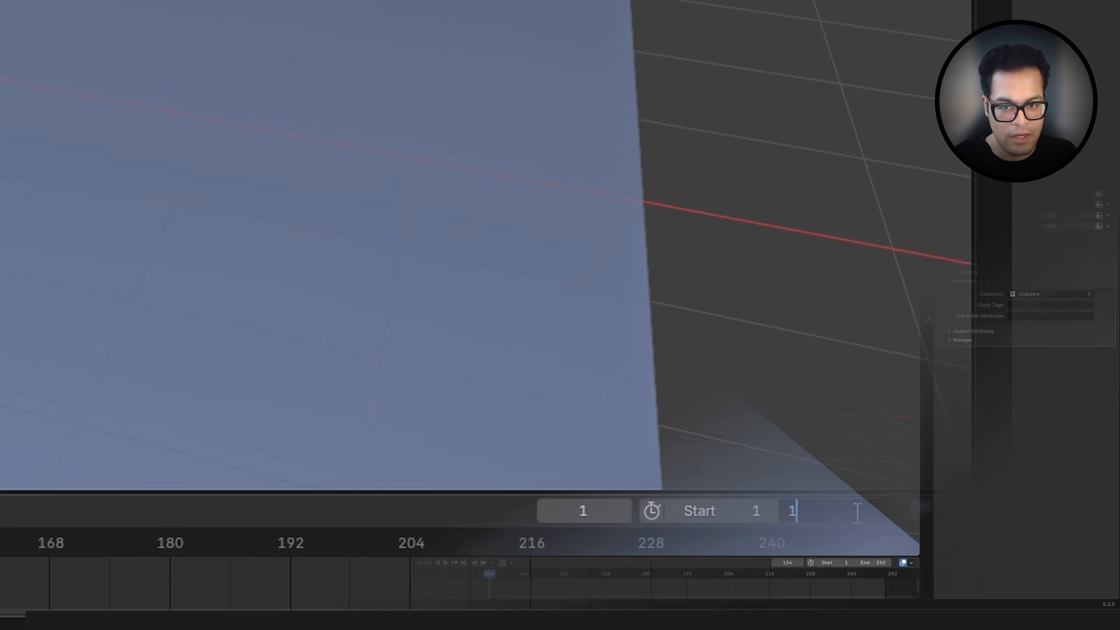
Set the end frame of the timeline to 10000
{"action": "left_click", "coordinate": [881, 563]}
{"action": "type", "text": "10"}
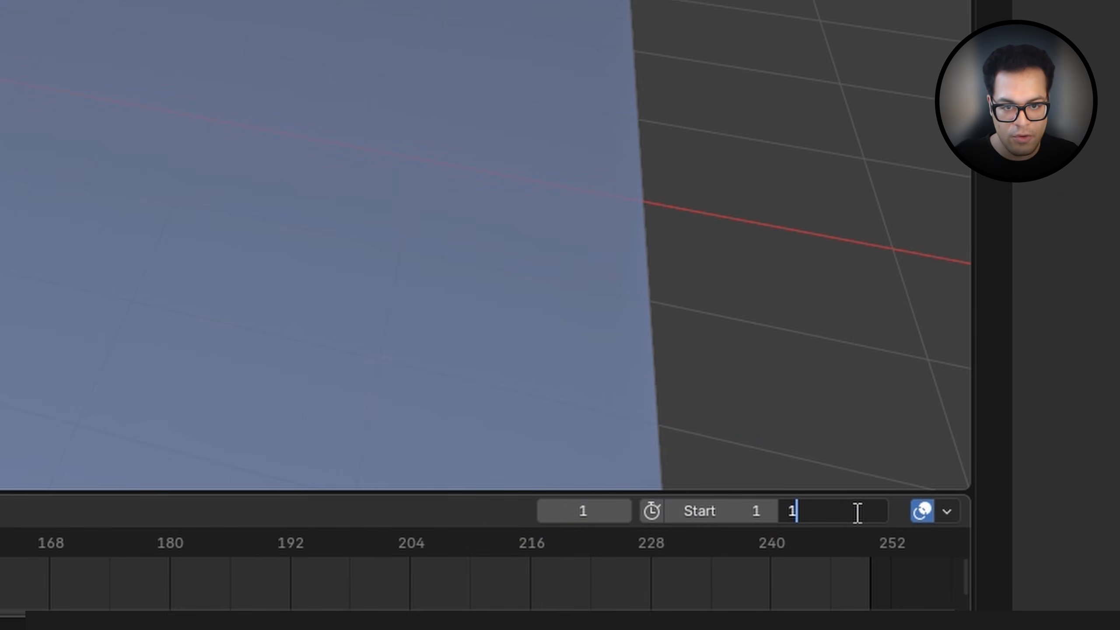
{"action": "type", "text": "000"}
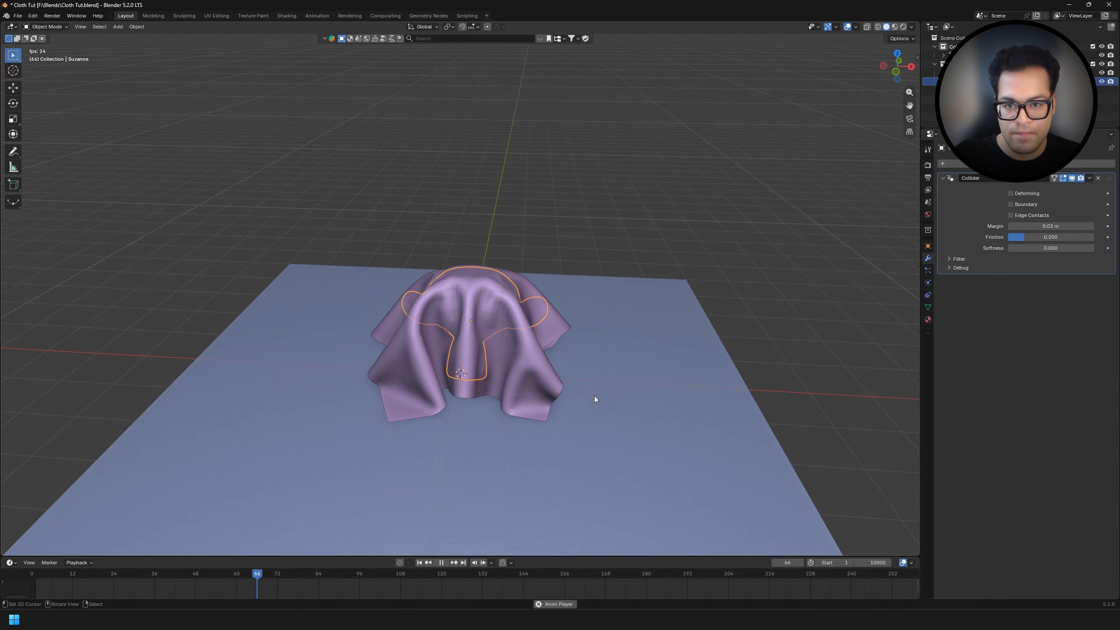
Move Suzanne around freely beneath the cloth while the simulation plays to make the cloth react to the motion
{"action": "key", "text": "g"}
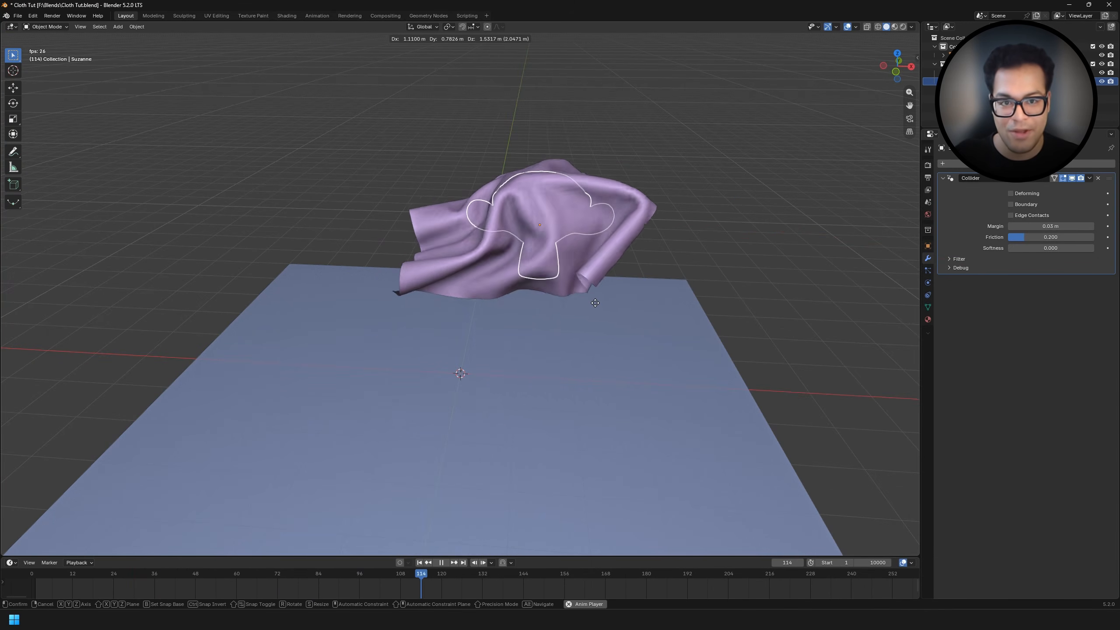
{"action": "left_click", "coordinate": [469, 312]}
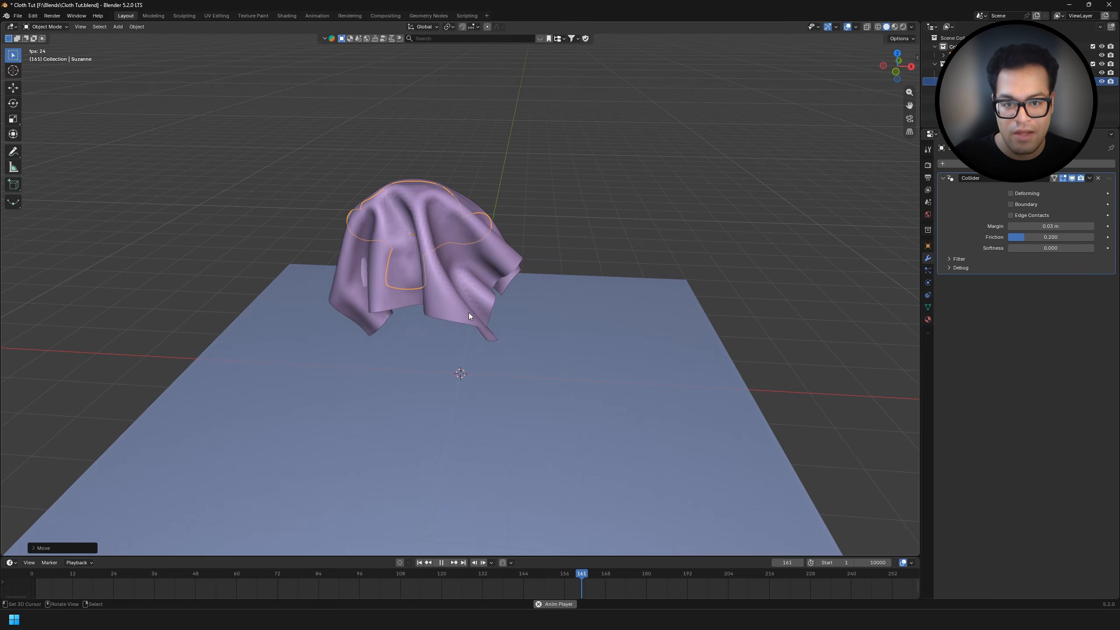
{"action": "middle_click_drag", "start_coordinate": [469, 312], "coordinate": [574, 330]}
{"action": "key", "text": "g"}
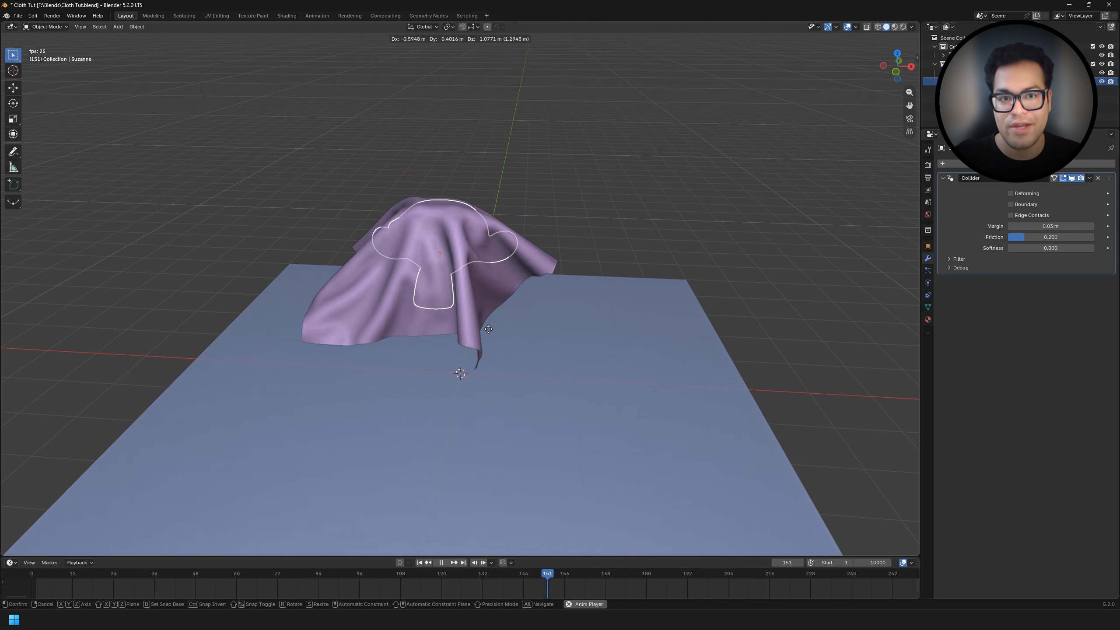
{"action": "left_click", "coordinate": [469, 312]}
{"action": "middle_click_drag", "start_coordinate": [470, 312], "coordinate": [574, 330]}
{"action": "key", "text": "g"}
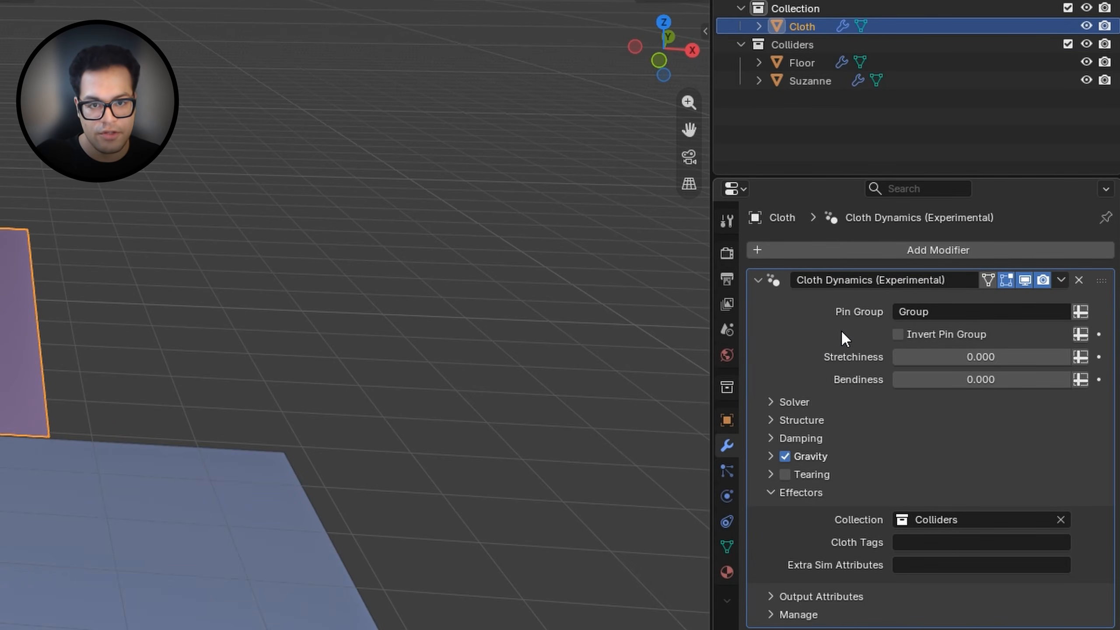
Select only the two corner vertices at the far edge of the cloth plane in Edit Mode
{"action": "left_click", "coordinate": [723, 549]}
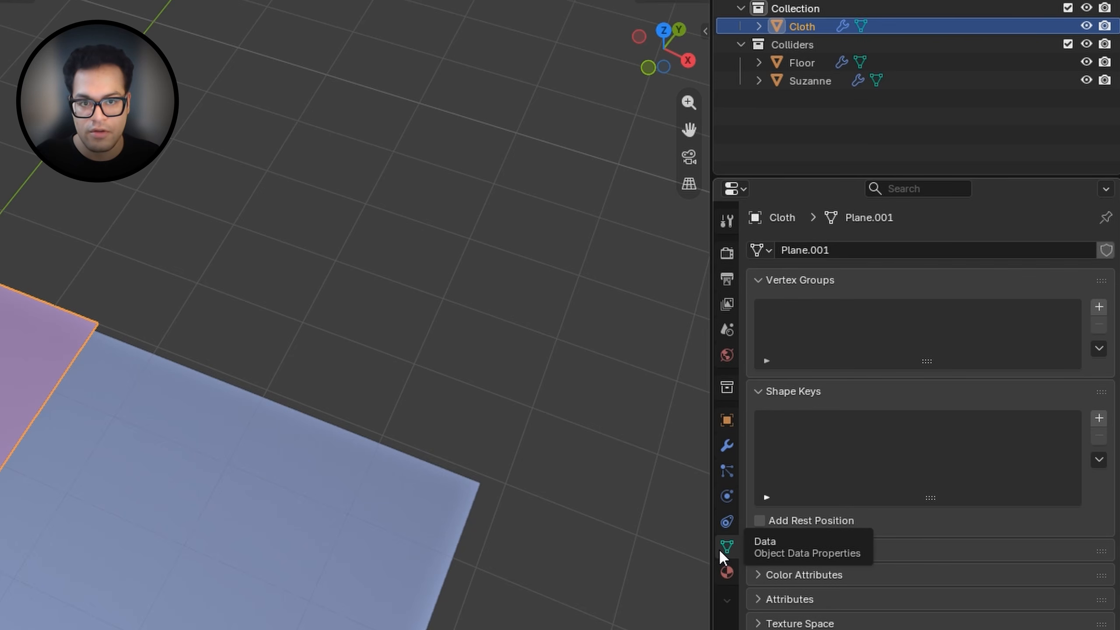
{"action": "key", "text": "Tab"}
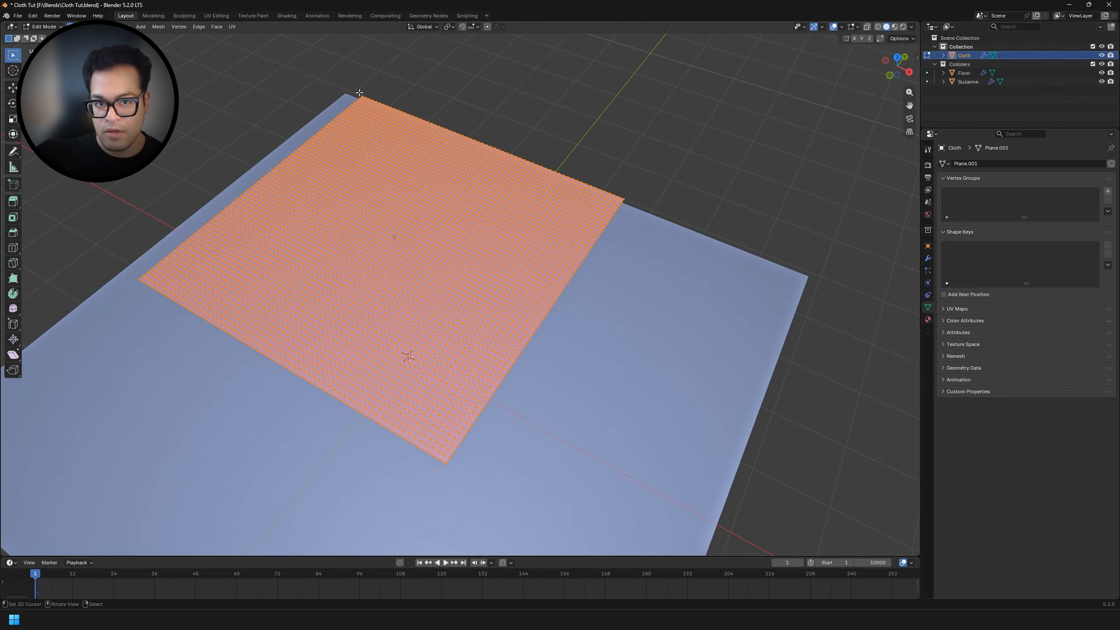
{"action": "key", "text": "alt+a"}
{"action": "left_click", "coordinate": [626, 199], "text": "shift"}
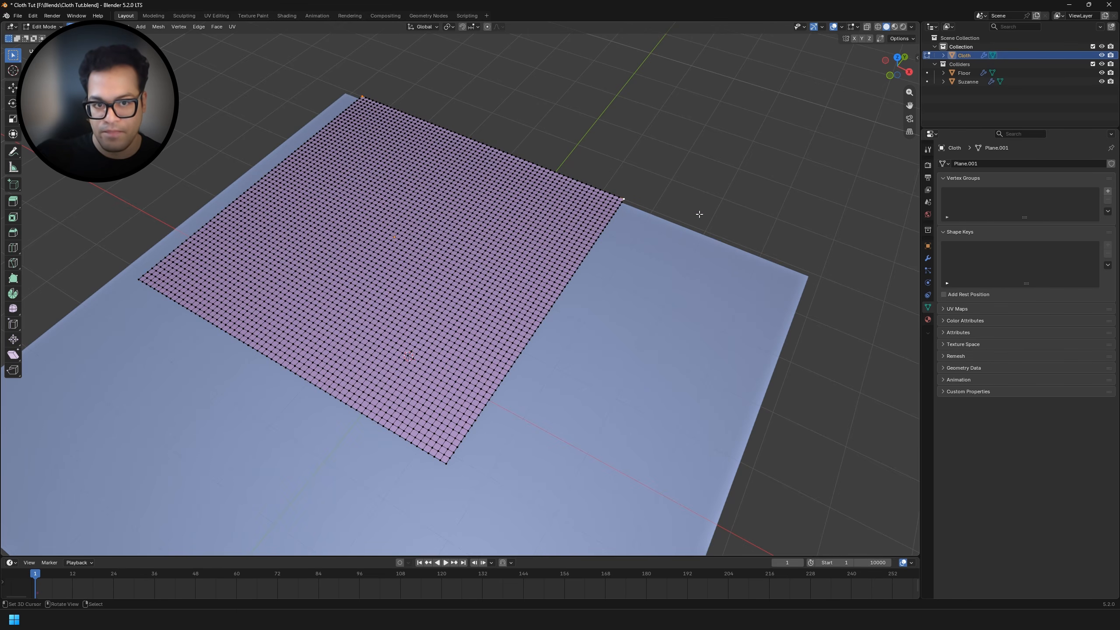
Create a vertex group named Pin, assign the selected corner vertices to it and return to Object Mode
{"action": "left_click", "coordinate": [1108, 190]}
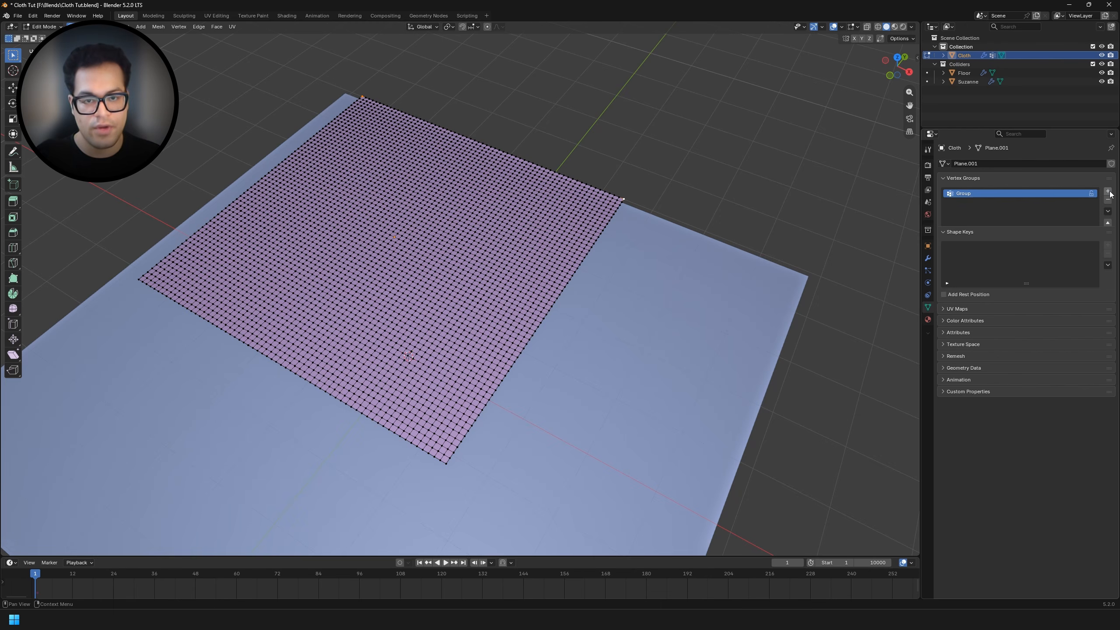
{"action": "double_click", "coordinate": [966, 194]}
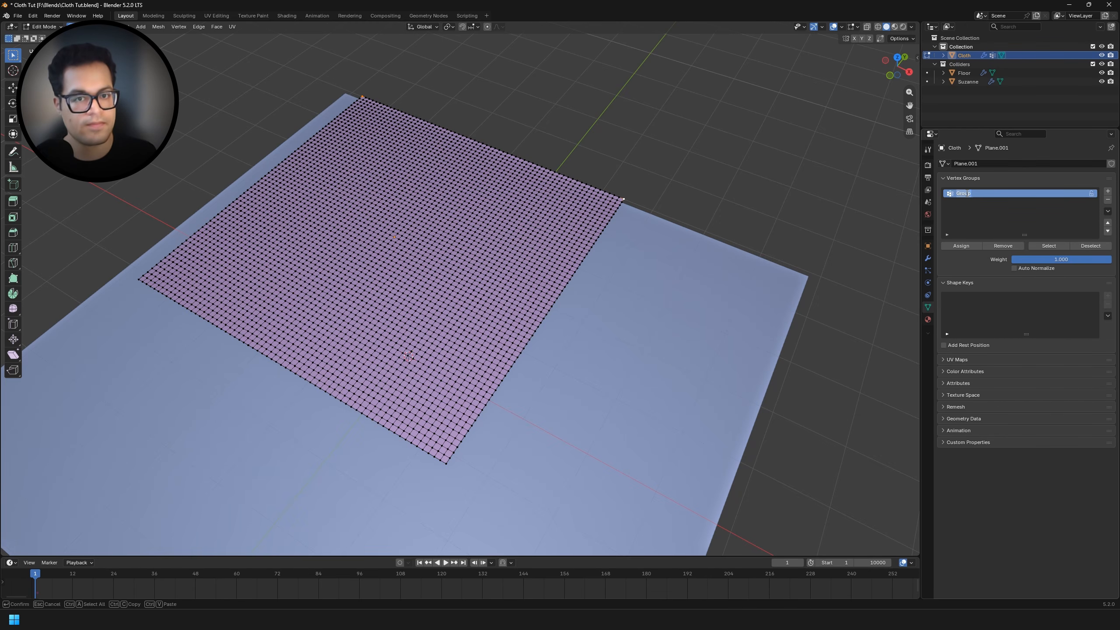
{"action": "type", "text": "Pin"}
{"action": "key", "text": "Return"}
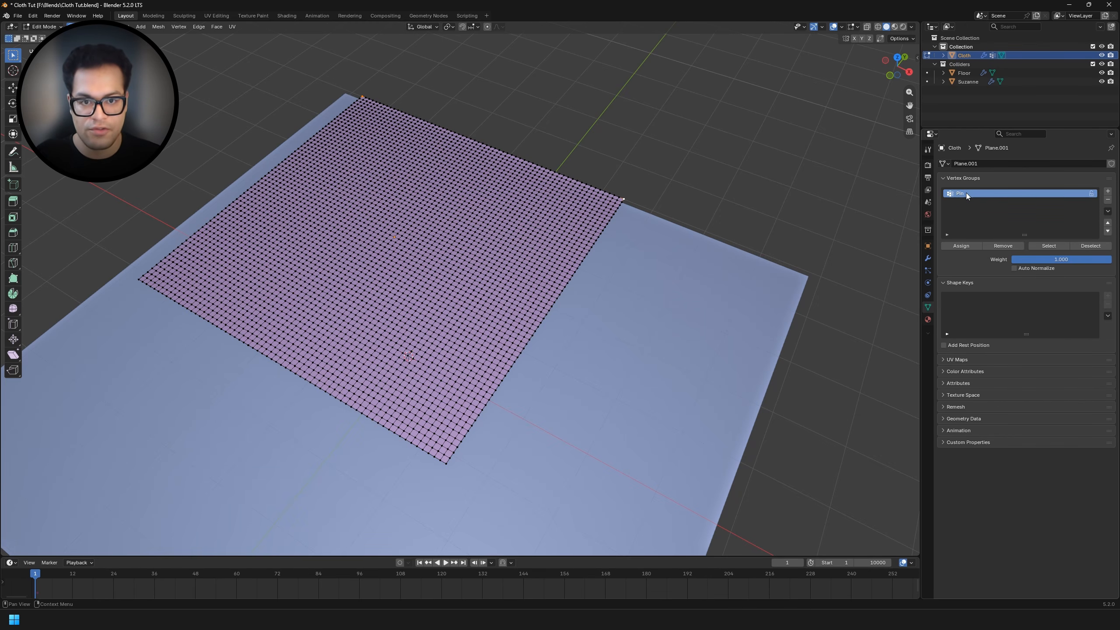
{"action": "left_click", "coordinate": [961, 247]}
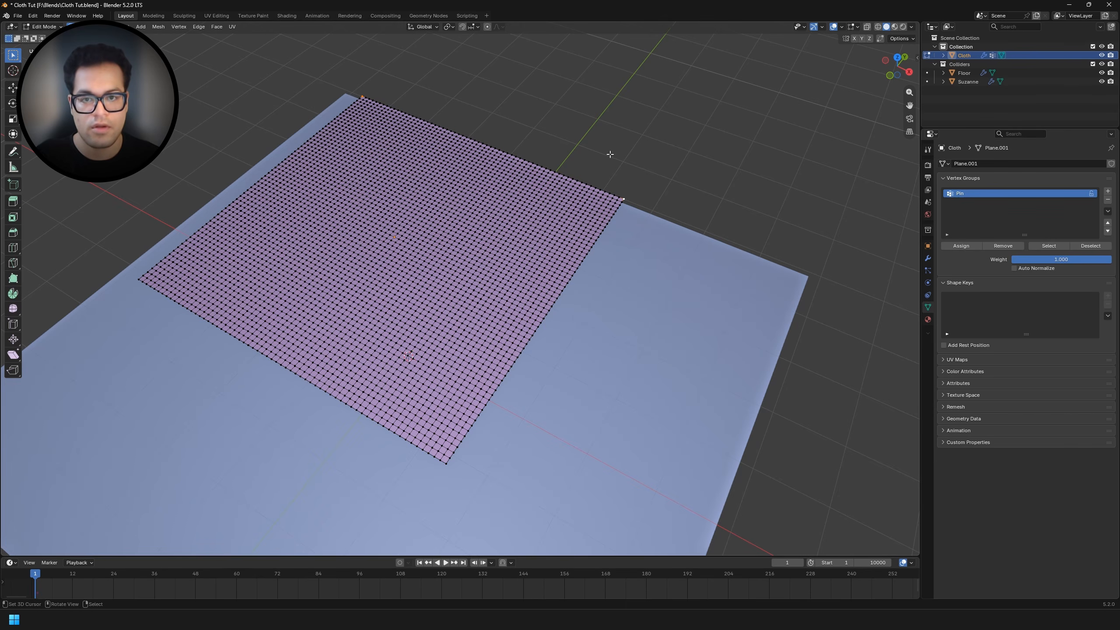
{"action": "key", "text": "Tab"}
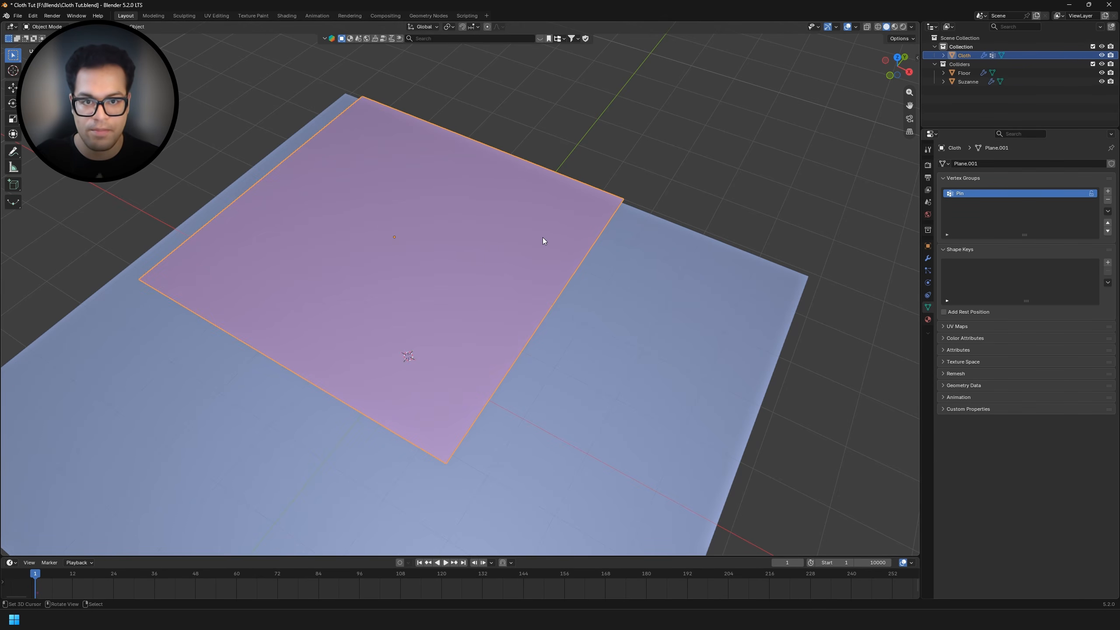
Set the Cloth Dynamics modifier's pin group to Pin and its stretchiness to 0.045
{"action": "left_click", "coordinate": [926, 261]}
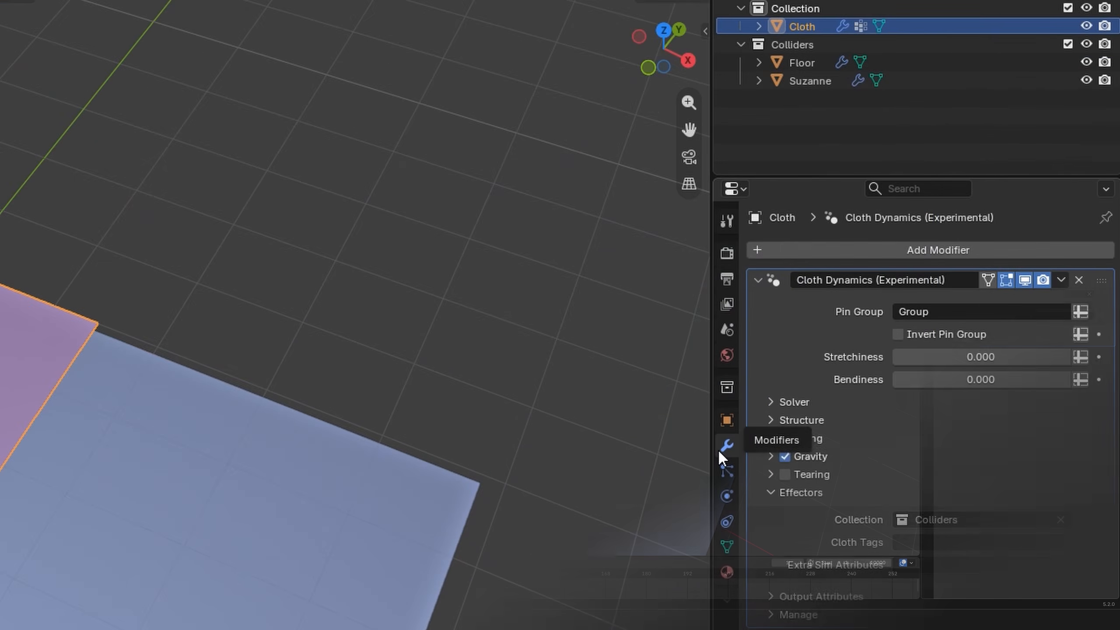
{"action": "left_click", "coordinate": [1031, 308]}
{"action": "left_click", "coordinate": [1015, 360]}
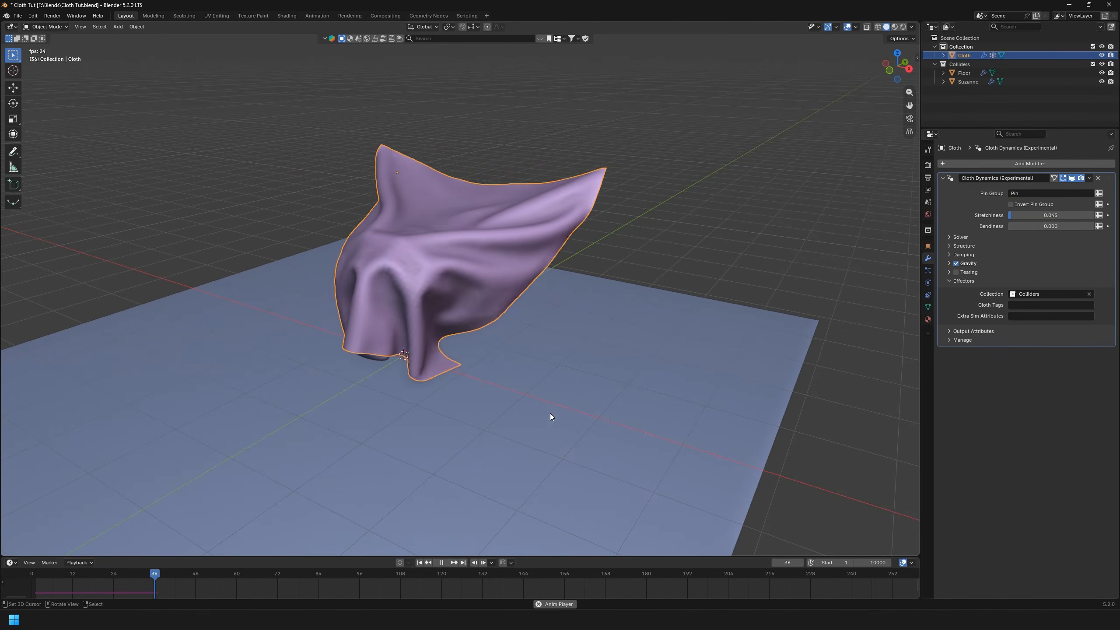
Move Suzanne around freely against the corner-pinned cloth while the simulation plays
{"action": "middle_click_drag", "start_coordinate": [549, 413], "coordinate": [756, 385]}
{"action": "left_click", "coordinate": [483, 294]}
{"action": "key", "text": "g"}
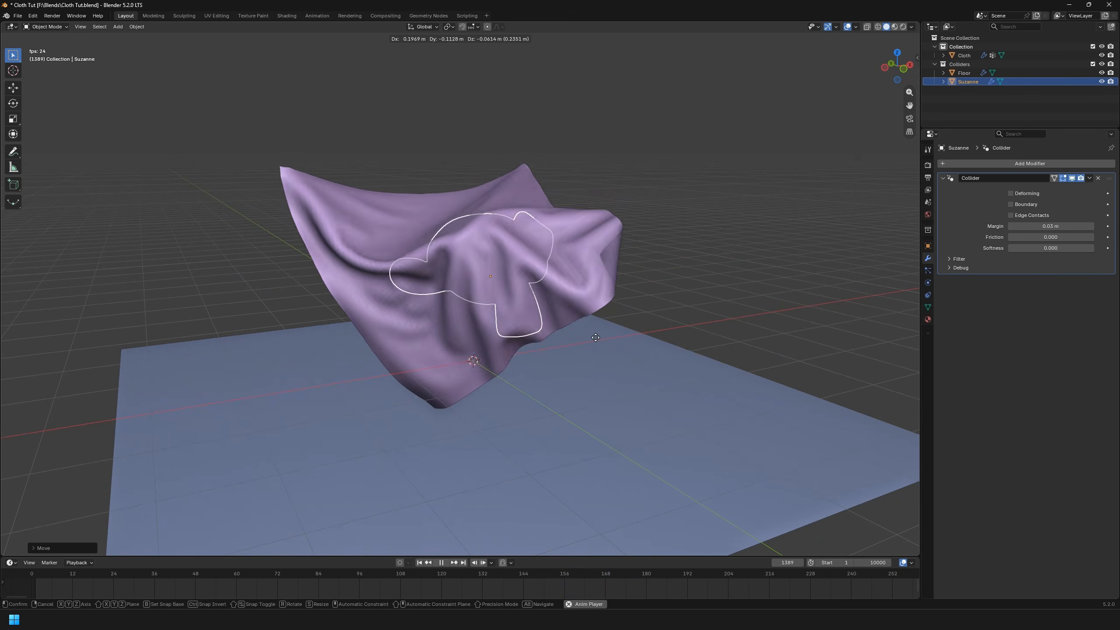
{"action": "left_click", "coordinate": [568, 345]}
{"action": "middle_click_drag", "start_coordinate": [577, 361], "coordinate": [496, 377]}
{"action": "key", "text": "g"}
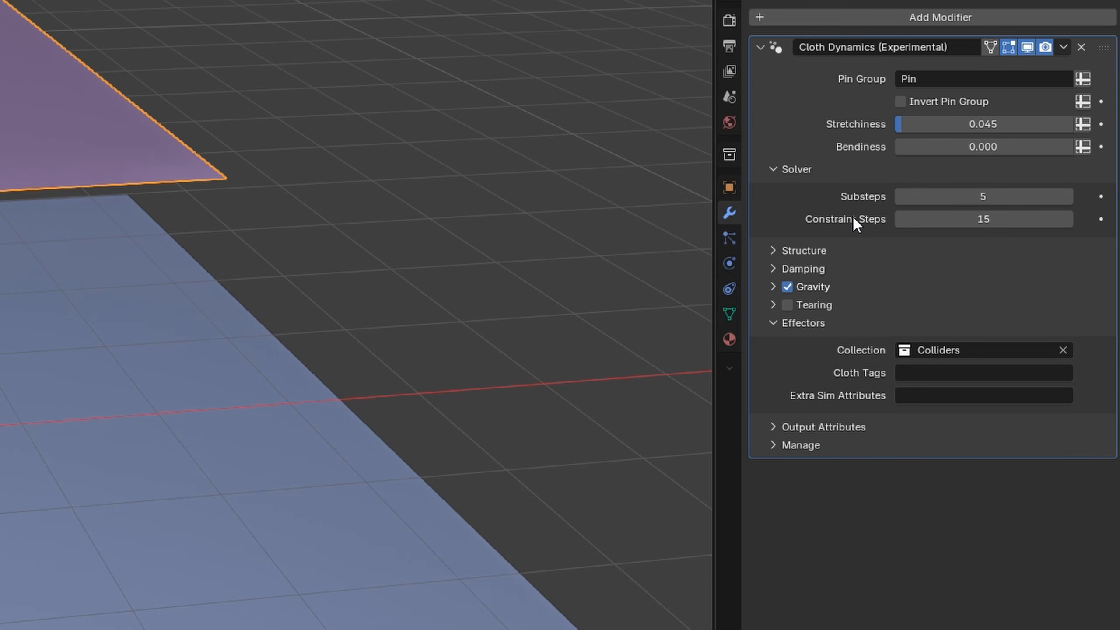
Set the friction in the cloth's Structure settings to 0.250
{"action": "left_click", "coordinate": [773, 250]}
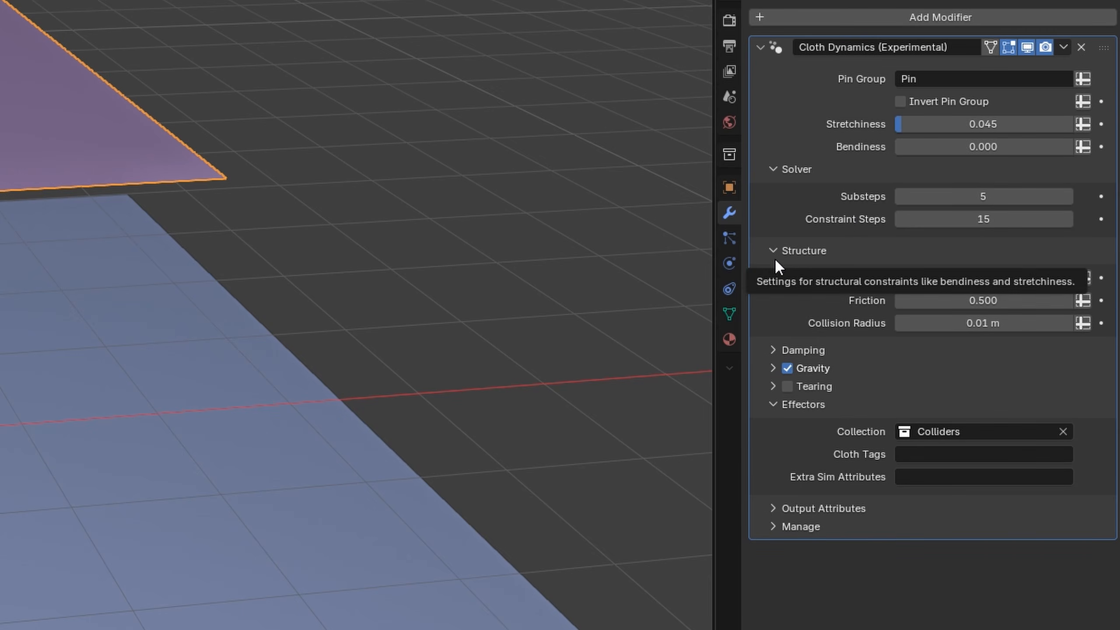
{"action": "left_click", "coordinate": [950, 299]}
{"action": "type", "text": "/2"}
{"action": "key", "text": "Return"}
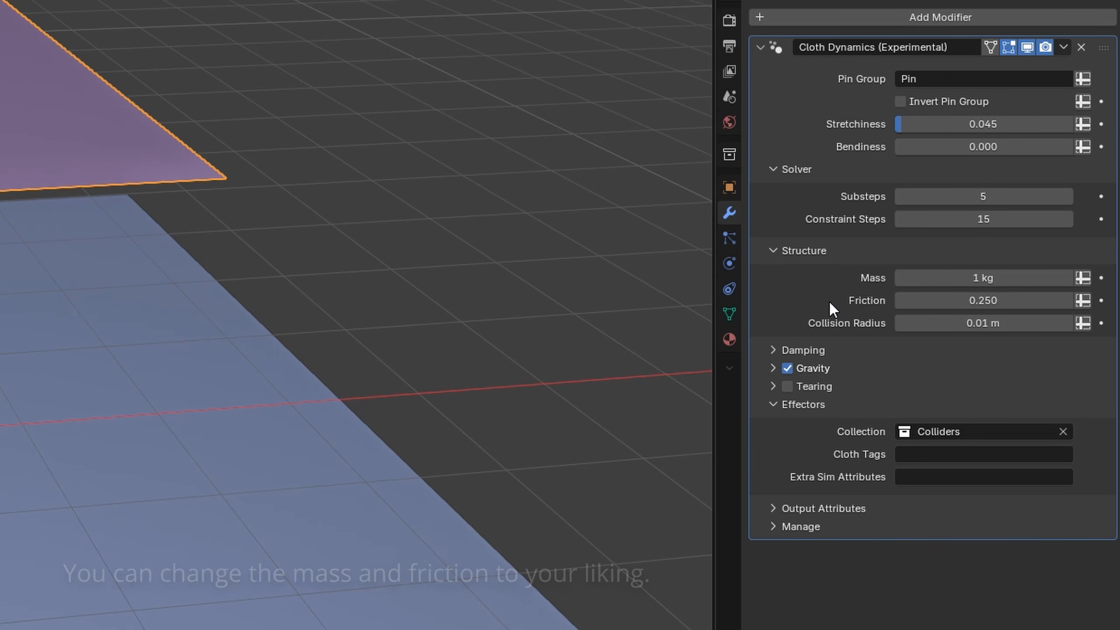
Expand the cloth's Damping and Gravity settings, and enable Tearing with the Voronoi mode
{"action": "left_click", "coordinate": [817, 351]}
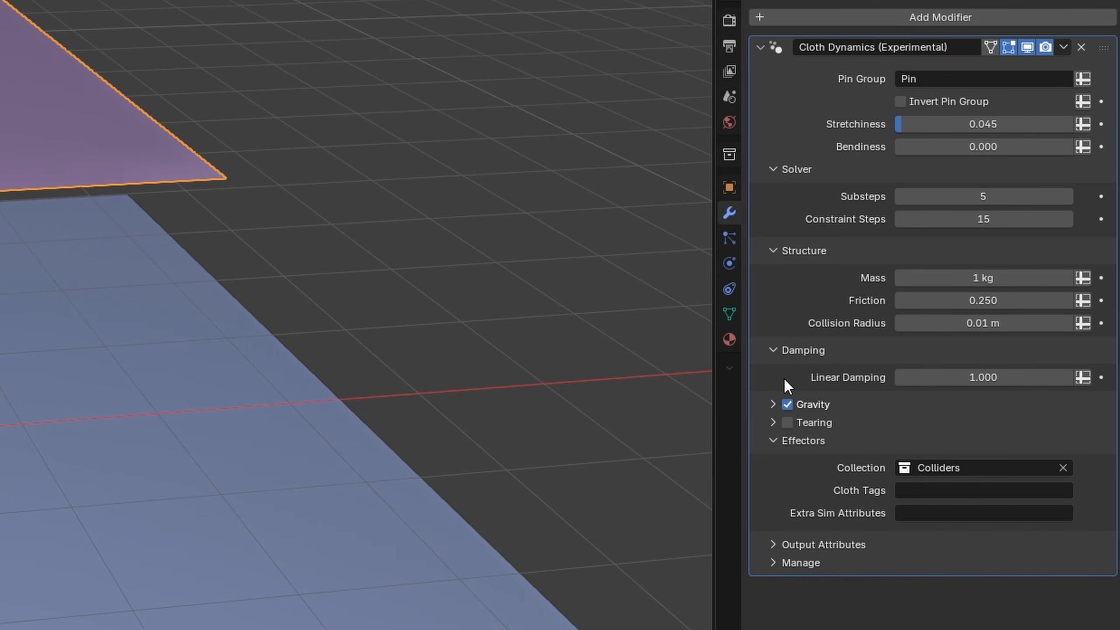
{"action": "left_click", "coordinate": [773, 404]}
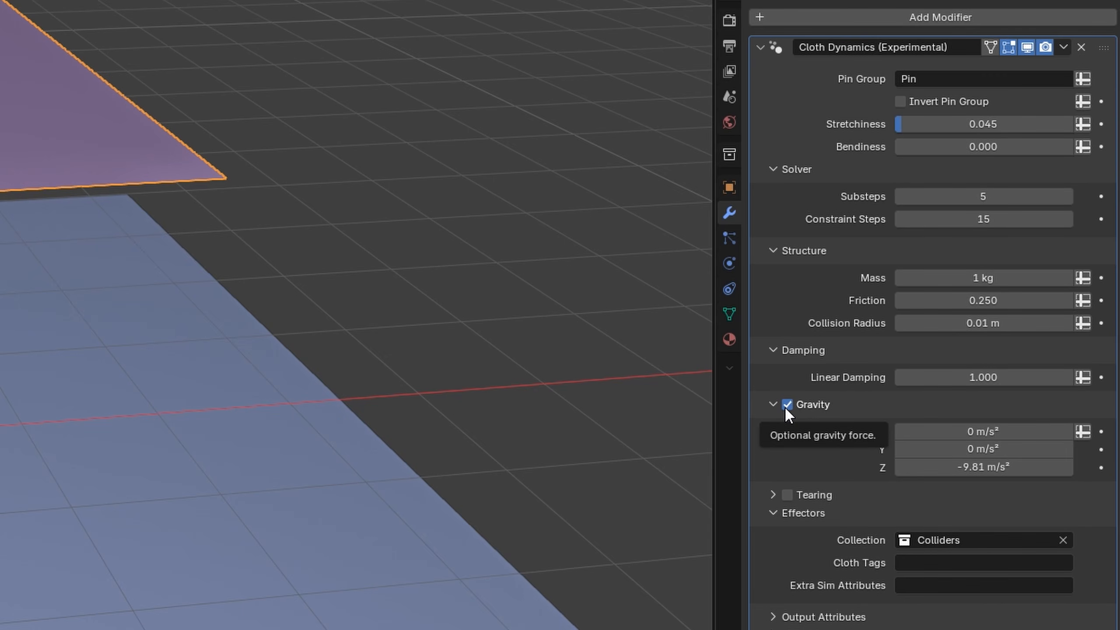
{"action": "left_click", "coordinate": [772, 494]}
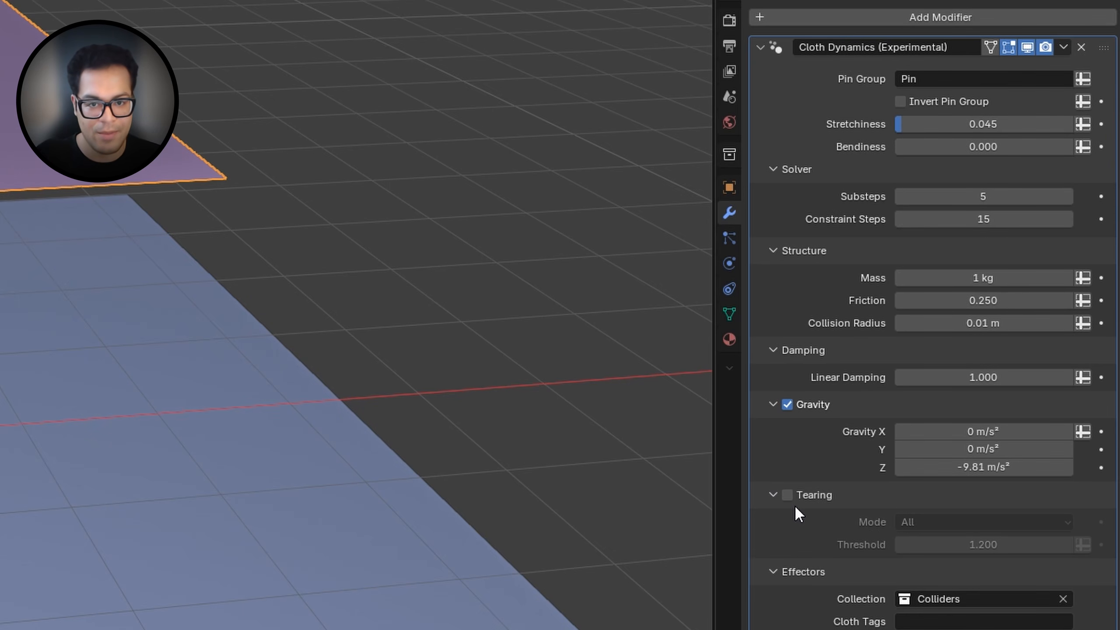
{"action": "left_click", "coordinate": [789, 496]}
{"action": "left_click", "coordinate": [948, 521]}
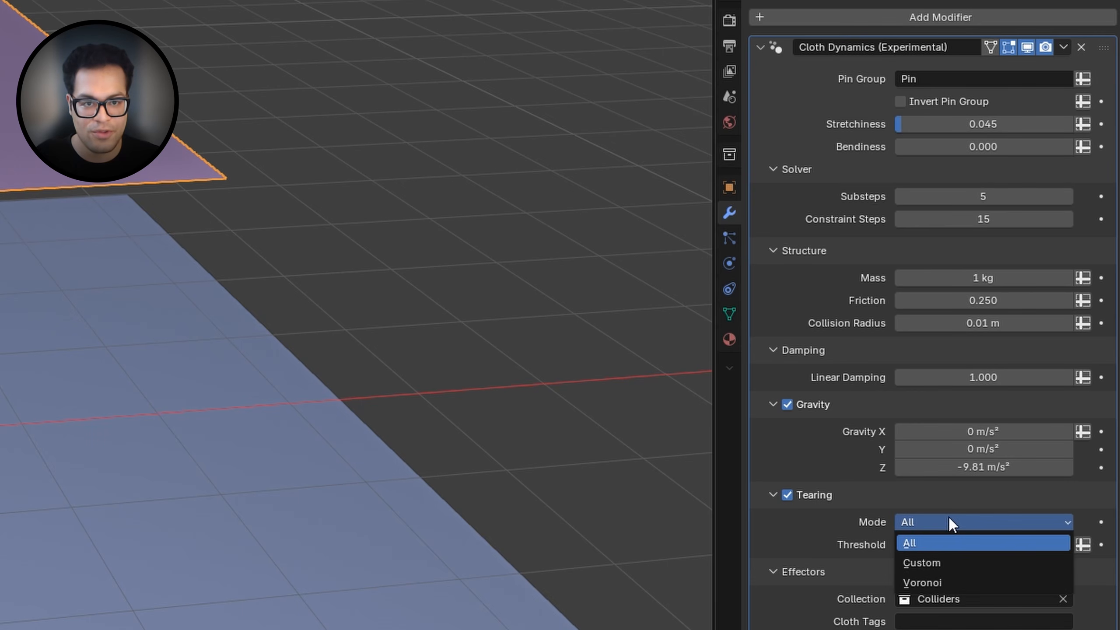
{"action": "left_click", "coordinate": [944, 582]}
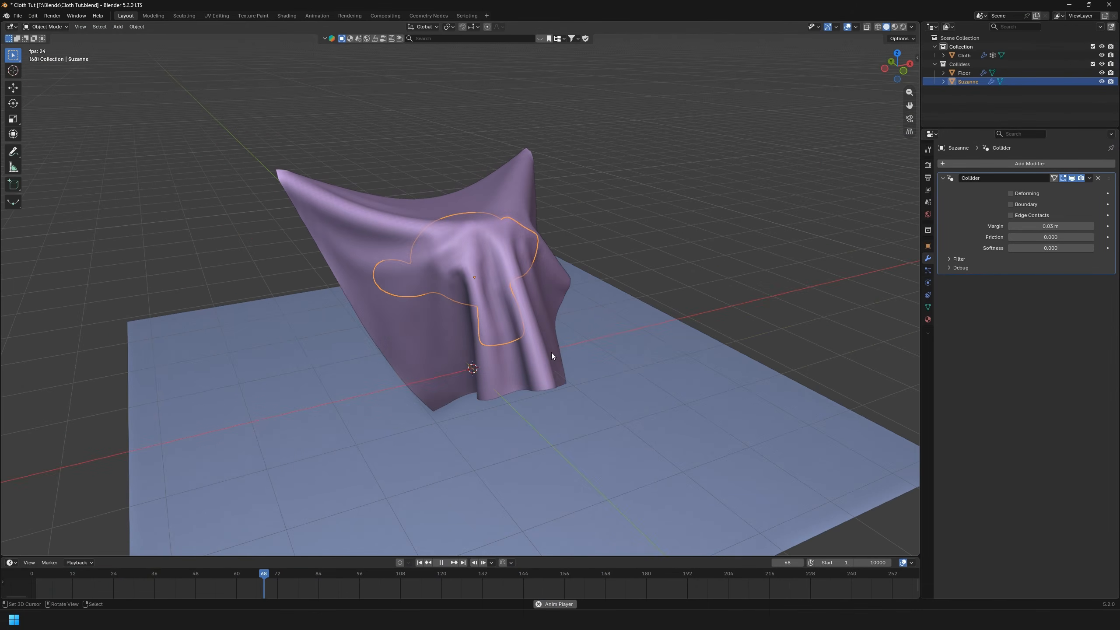
Try to pull Suzanne freely through the pinned cloth while the simulation plays to test the Voronoi tearing
{"action": "middle_click_drag", "start_coordinate": [565, 370], "coordinate": [529, 375]}
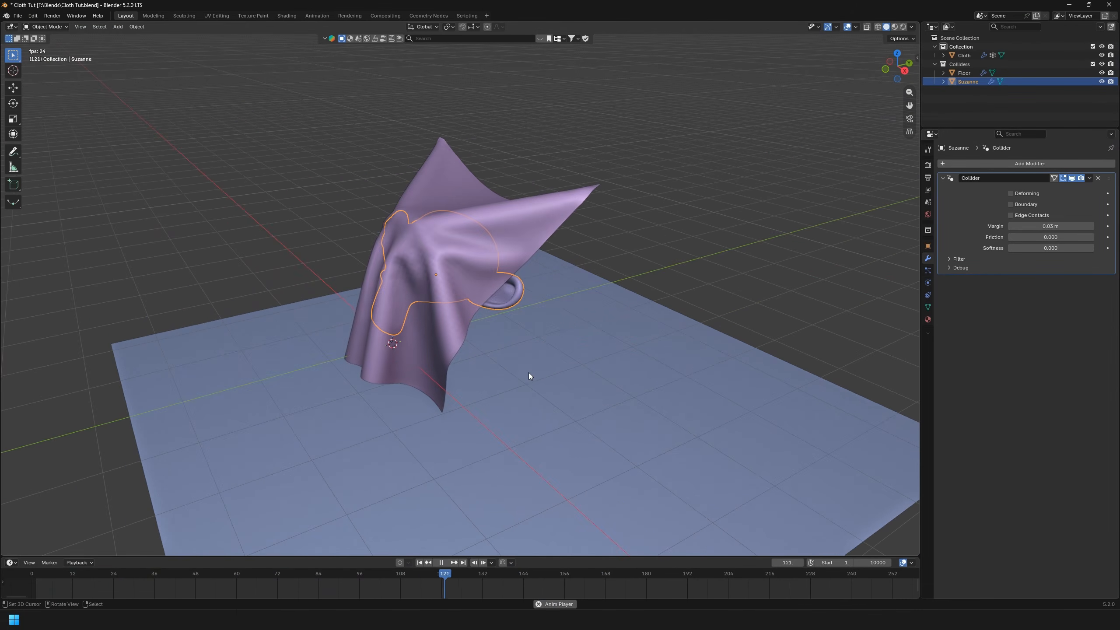
{"action": "key", "text": "g"}
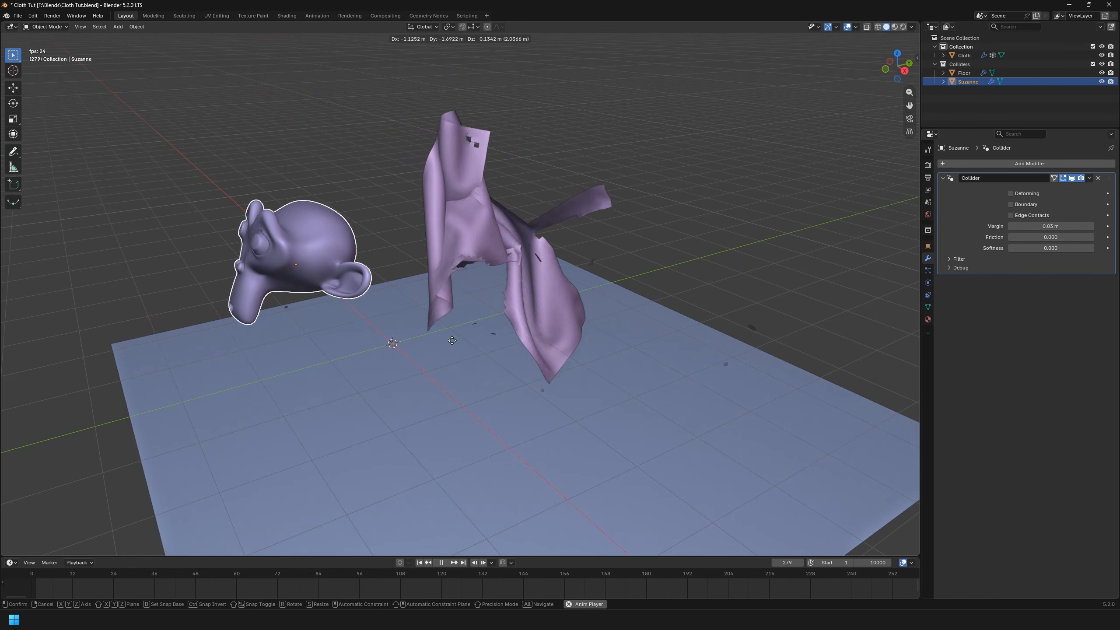
{"action": "right_click", "coordinate": [392, 408]}
{"action": "middle_click_drag", "start_coordinate": [410, 410], "coordinate": [636, 390]}
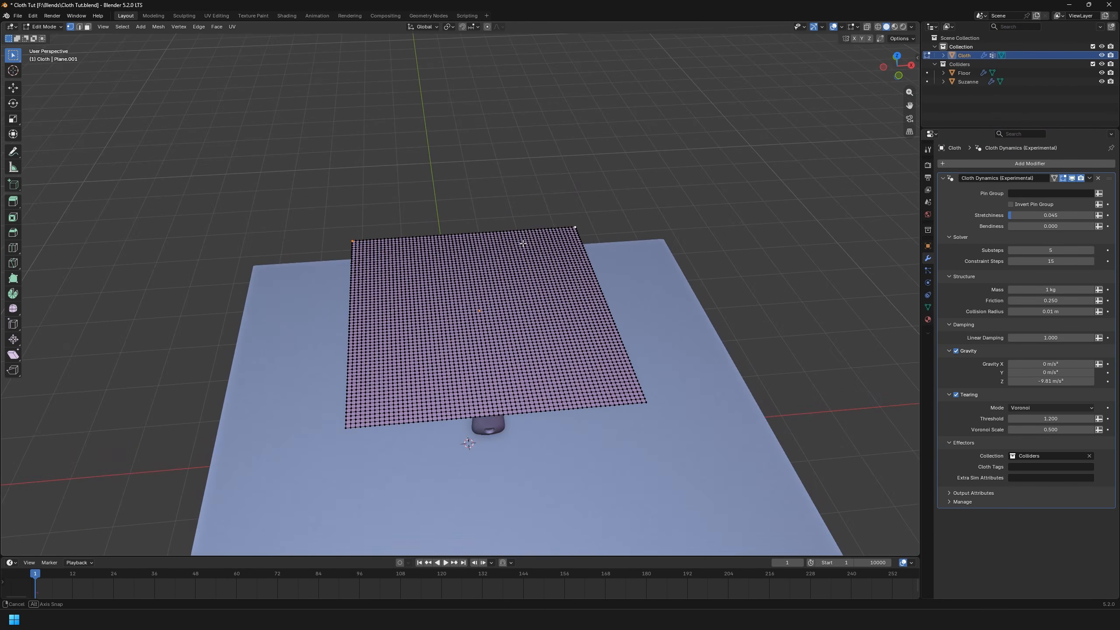
Subdivide the entire cloth mesh once and play the simulation with the denser geometry
{"action": "key", "text": "a"}
{"action": "right_click", "coordinate": [523, 244]}
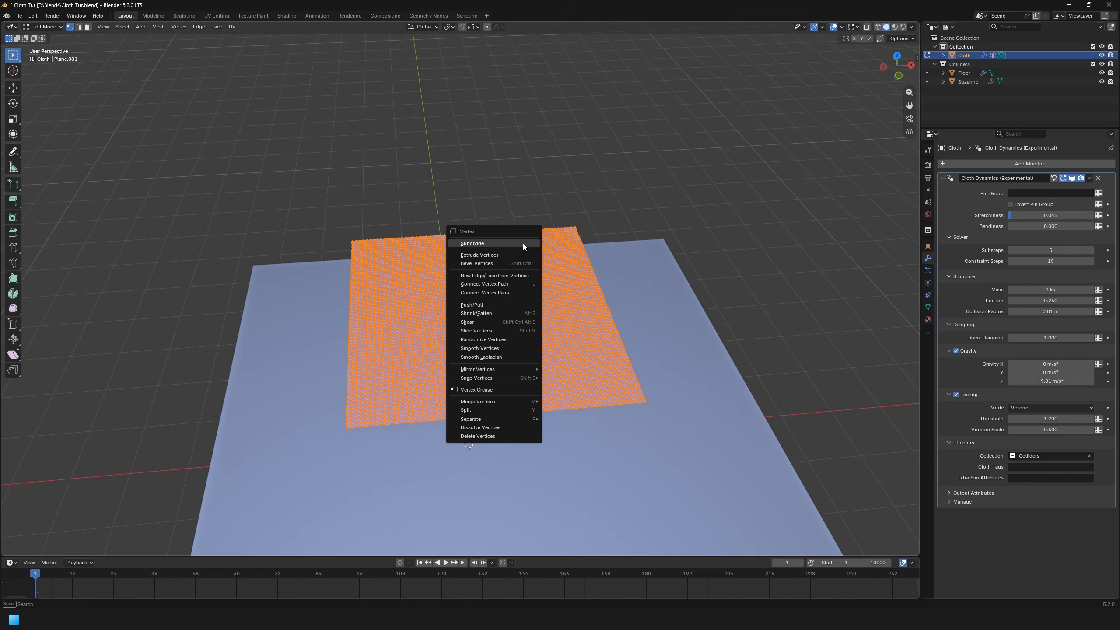
{"action": "left_click", "coordinate": [523, 244]}
{"action": "middle_click_drag", "start_coordinate": [523, 243], "coordinate": [522, 373]}
{"action": "key", "text": "Tab"}
{"action": "key", "text": "space"}
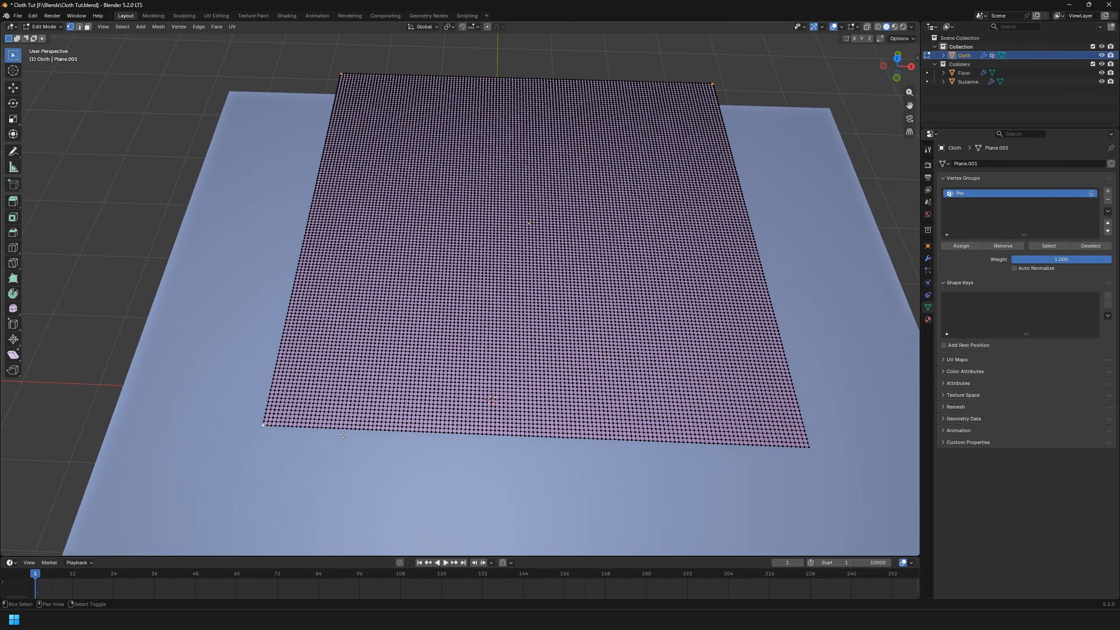
Add the cloth's two remaining front corner vertices to the Pin vertex group
{"action": "middle_click_drag", "start_coordinate": [343, 434], "coordinate": [594, 447], "text": "shift"}
{"action": "middle_click_drag", "start_coordinate": [533, 298], "coordinate": [543, 322], "text": "shift"}
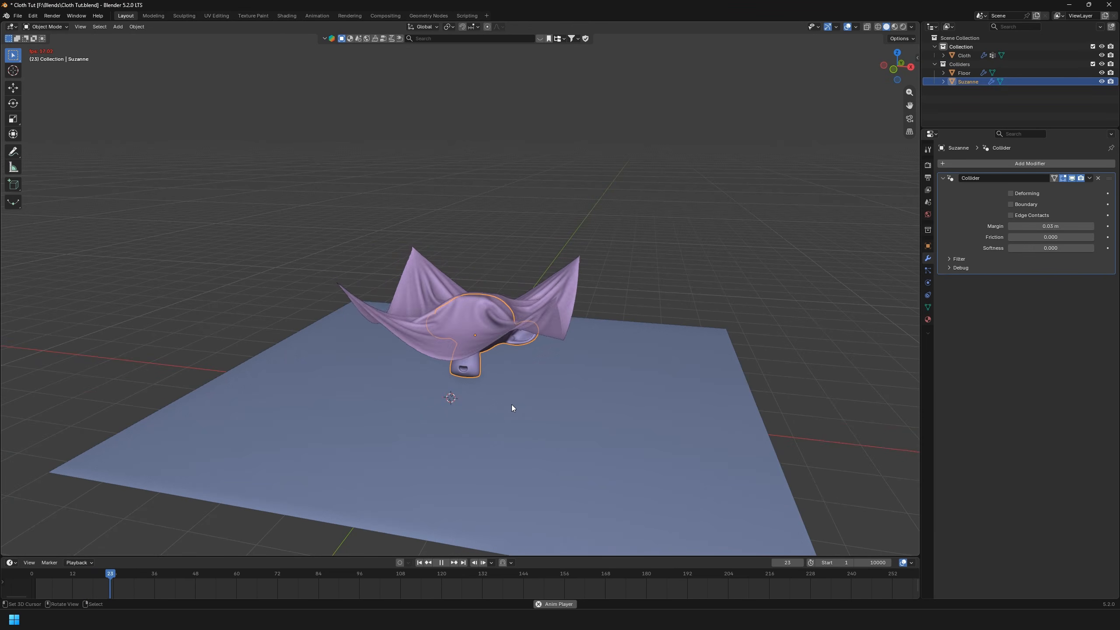
Raise Suzanne about 2.8 m along Z beneath the four-corner-pinned cloth while the simulation plays
{"action": "middle_click_drag", "start_coordinate": [526, 441], "coordinate": [490, 385]}
{"action": "key", "text": "g"}
{"action": "key", "text": "z"}
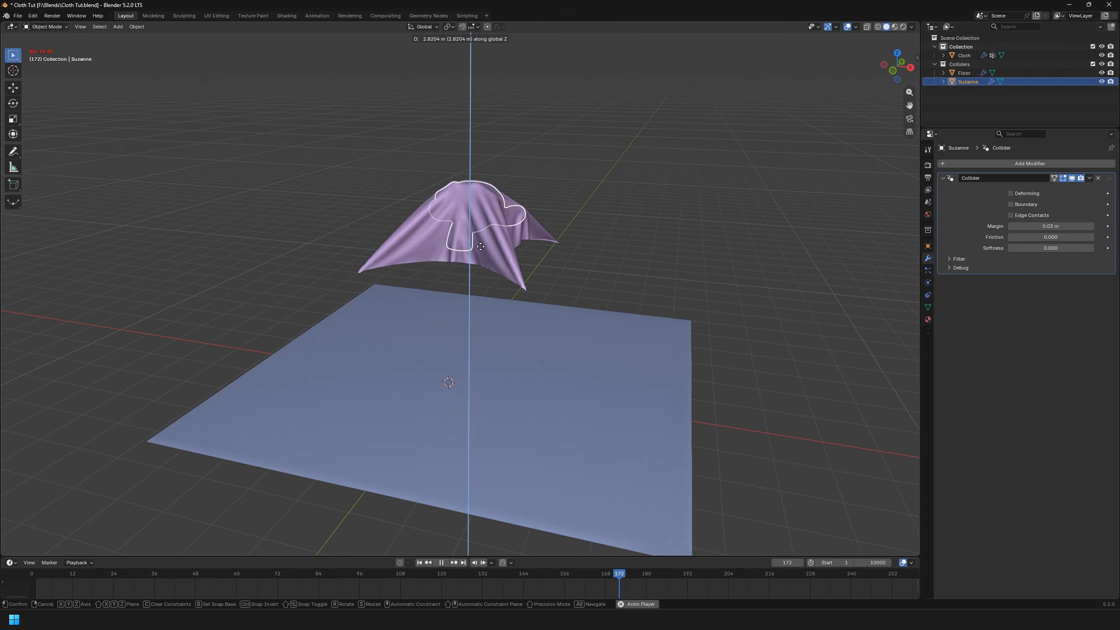
{"action": "left_click", "coordinate": [480, 237]}
Push Suzanne further up along Z in two more moves, stretching the cloth from below during playback
{"action": "middle_click_drag", "start_coordinate": [474, 308], "coordinate": [527, 368]}
{"action": "scroll", "coordinate": [517, 315], "scroll_direction": "up", "scroll_amount": 2}
{"action": "key", "text": "g"}
{"action": "key", "text": "z"}
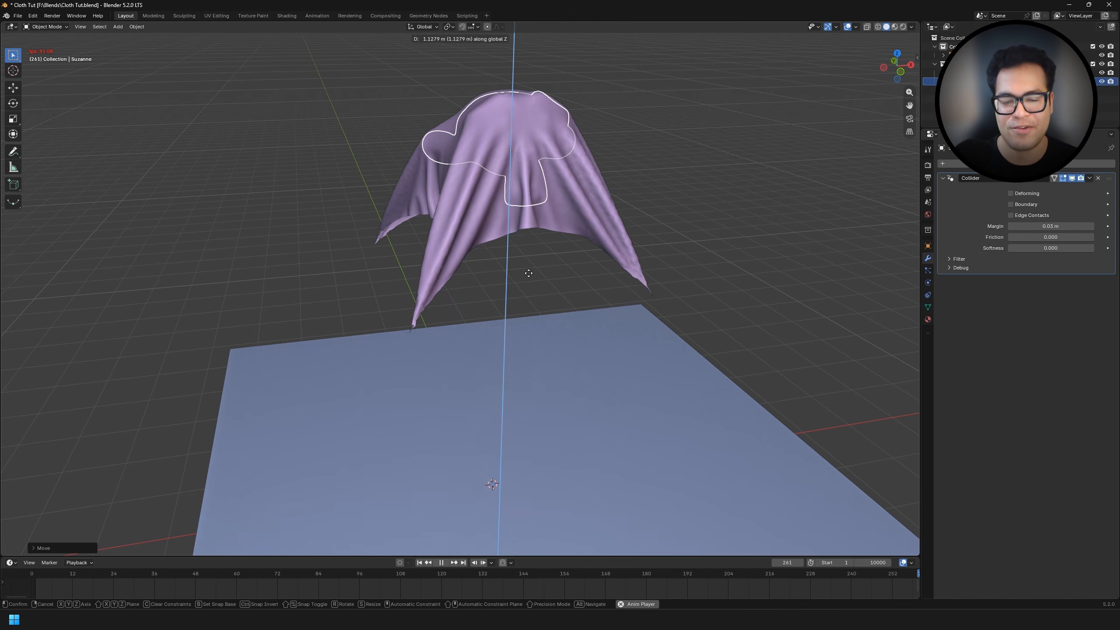
{"action": "left_click", "coordinate": [590, 305]}
{"action": "middle_click_drag", "start_coordinate": [588, 309], "coordinate": [469, 231]}
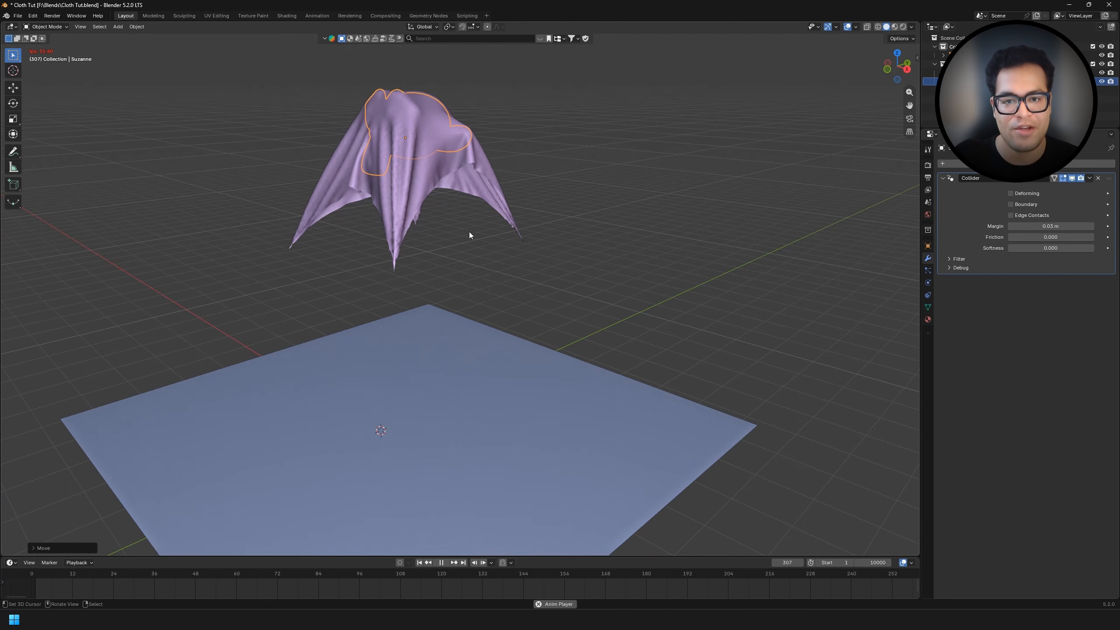
{"action": "key", "text": "g"}
{"action": "key", "text": "z"}
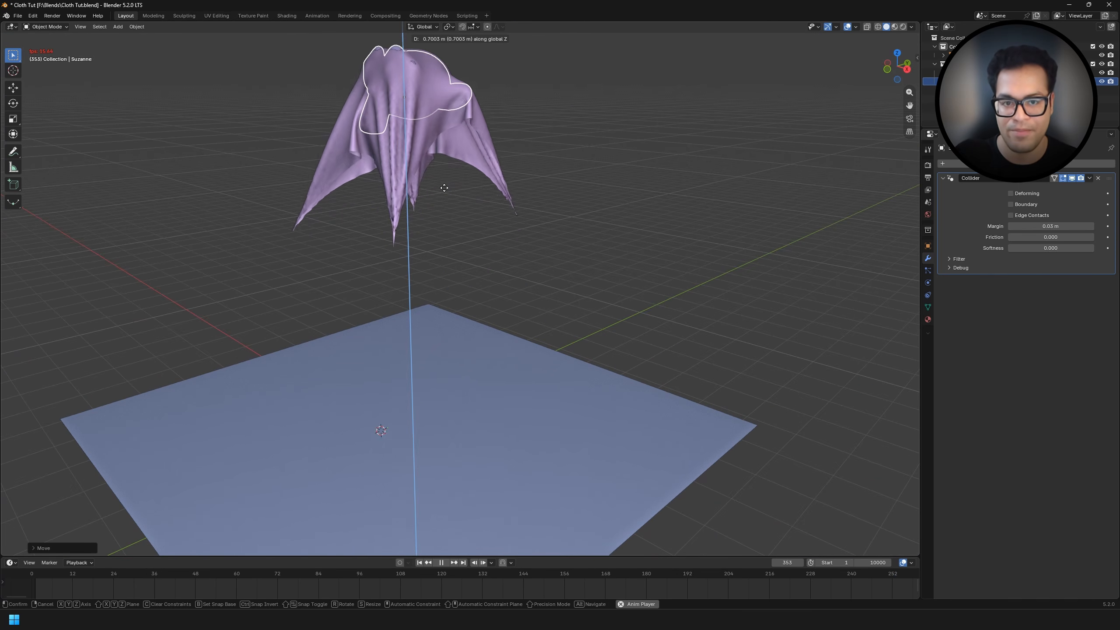
{"action": "left_click", "coordinate": [445, 206]}
{"action": "scroll", "coordinate": [467, 261], "scroll_direction": "down", "scroll_amount": 3}
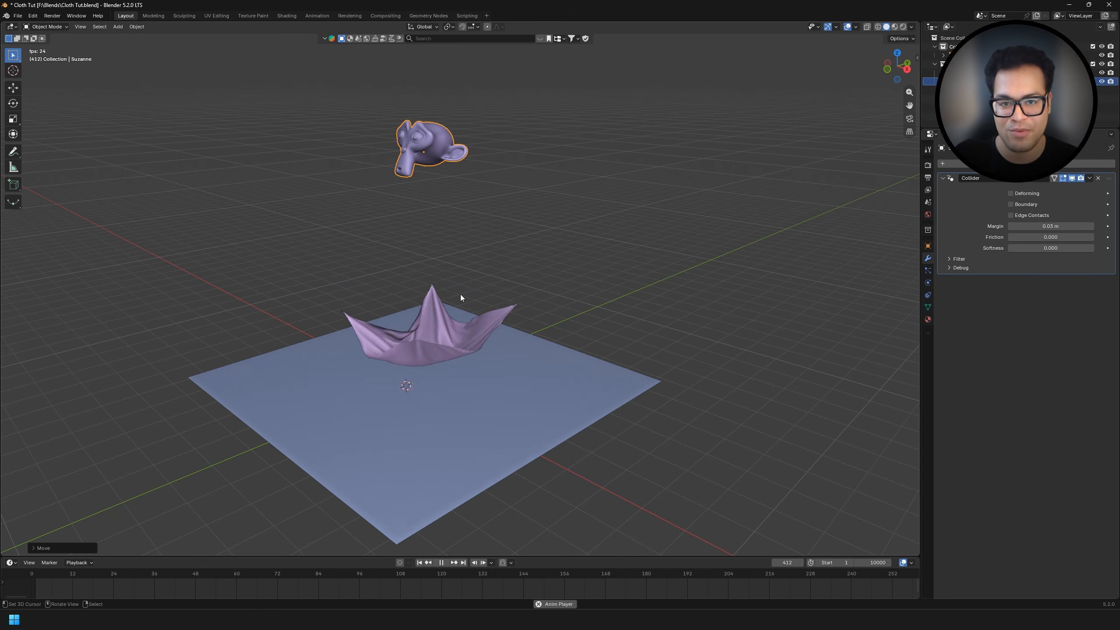
Lower Suzanne about 9 m along Z from above the cloth to below the floor during playback
{"action": "key", "text": "g"}
{"action": "key", "text": "z"}
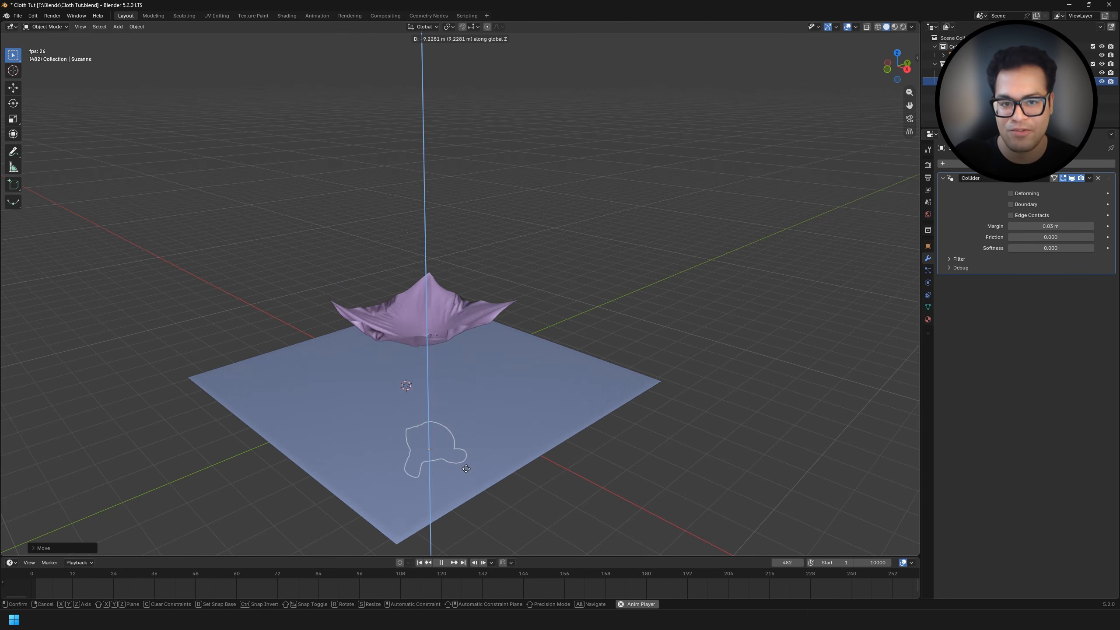
{"action": "left_click", "coordinate": [462, 452]}
{"action": "scroll", "coordinate": [406, 384], "scroll_direction": "up", "scroll_amount": 3}
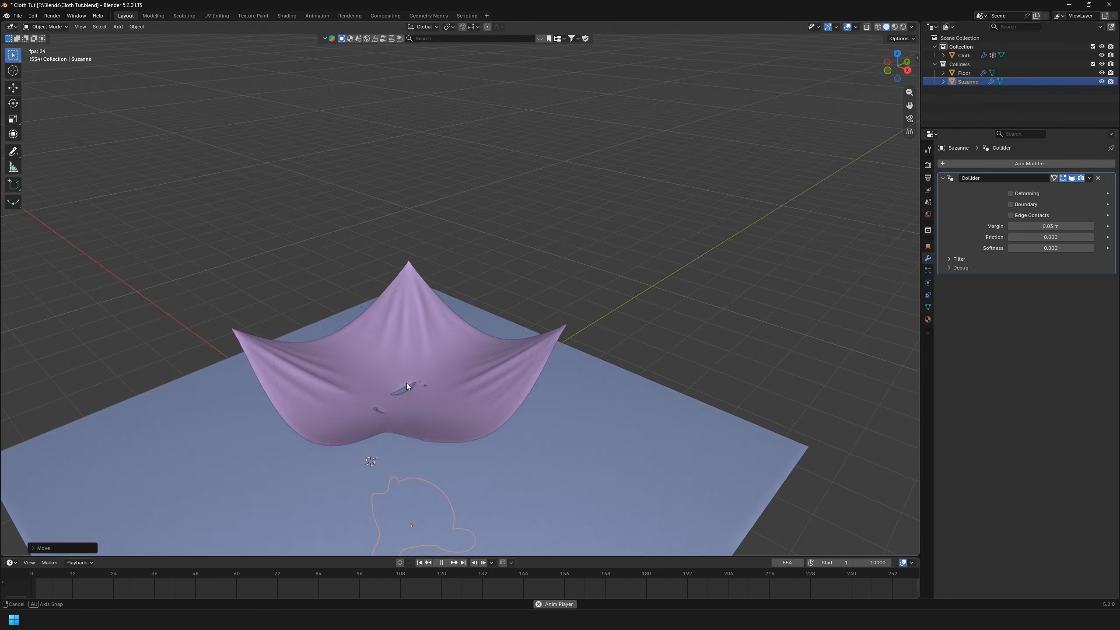
{"action": "middle_click_drag", "start_coordinate": [406, 384], "coordinate": [385, 405]}
Raise Suzanne along Z back into the cloth, and swing her freely sideways to tear it during playback
{"action": "scroll", "coordinate": [422, 403], "scroll_direction": "down", "scroll_amount": 3}
{"action": "key", "text": "g"}
{"action": "key", "text": "z"}
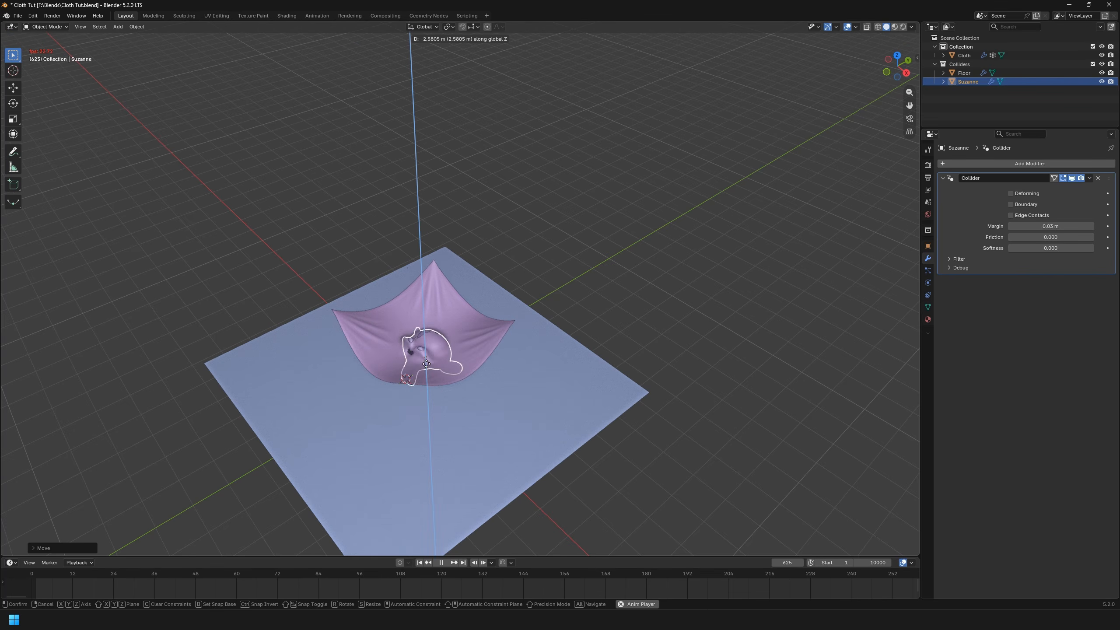
{"action": "scroll", "coordinate": [359, 345], "scroll_direction": "up", "scroll_amount": 5, "text": "alt"}
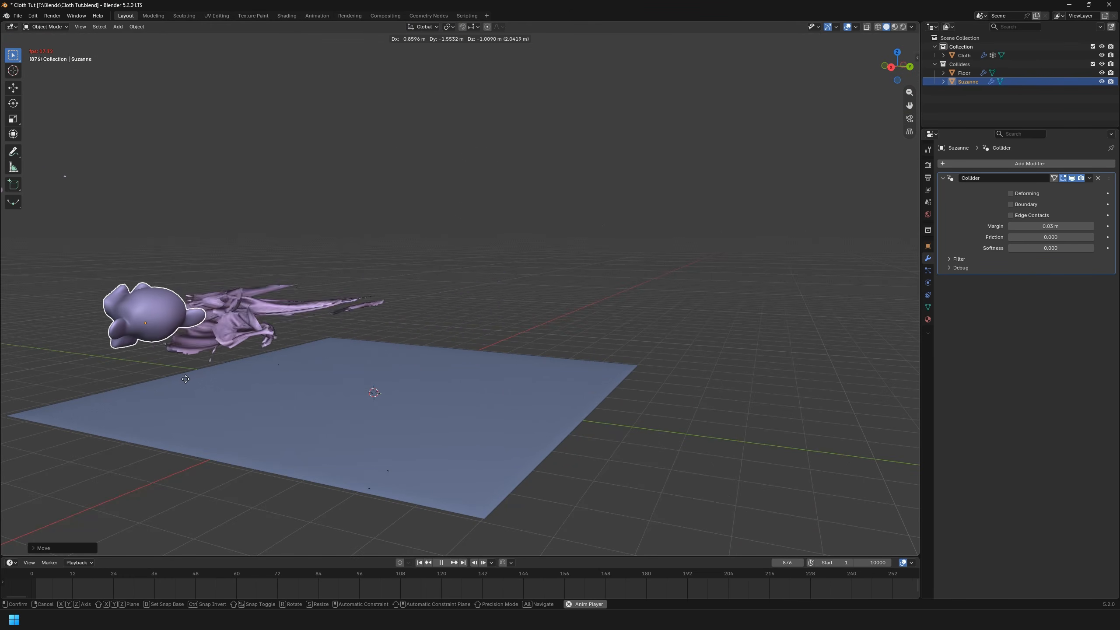
{"action": "left_click", "coordinate": [185, 380]}
{"action": "middle_click_drag", "start_coordinate": [268, 412], "coordinate": [353, 386]}
{"action": "scroll", "coordinate": [312, 453], "scroll_direction": "up", "scroll_amount": 5}
{"action": "scroll", "coordinate": [434, 379], "scroll_direction": "down", "scroll_amount": 1}
{"action": "scroll", "coordinate": [374, 352], "scroll_direction": "down", "scroll_amount": 2}
{"action": "key", "text": "g"}
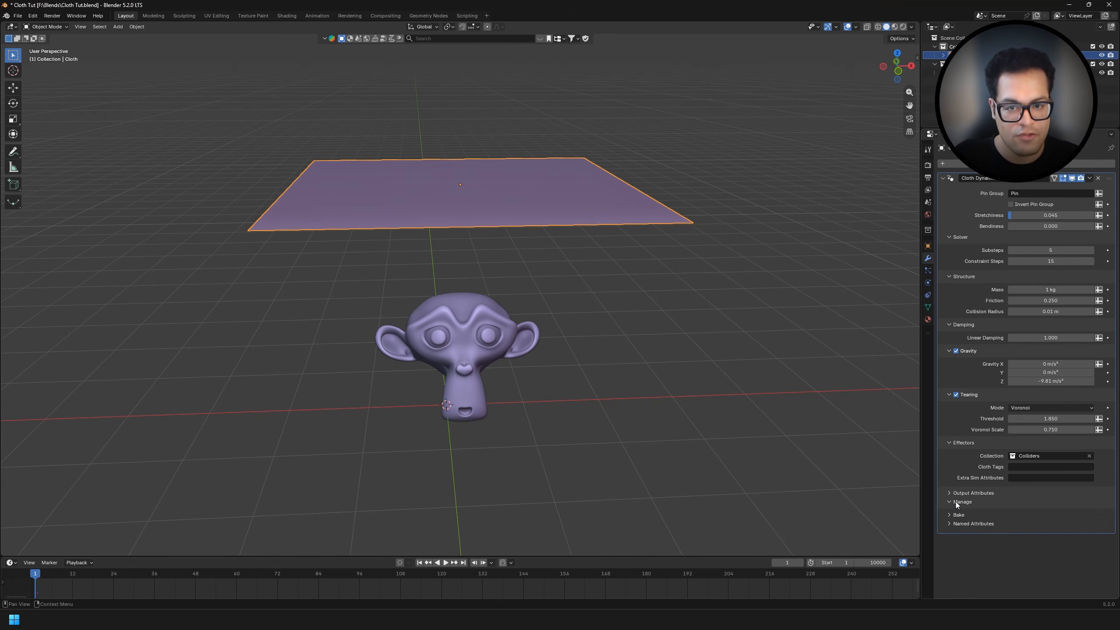
Set the cloth modifier's bake target to Disk with the bake path D:\Cache Bake Blender\
{"action": "left_click", "coordinate": [960, 516]}
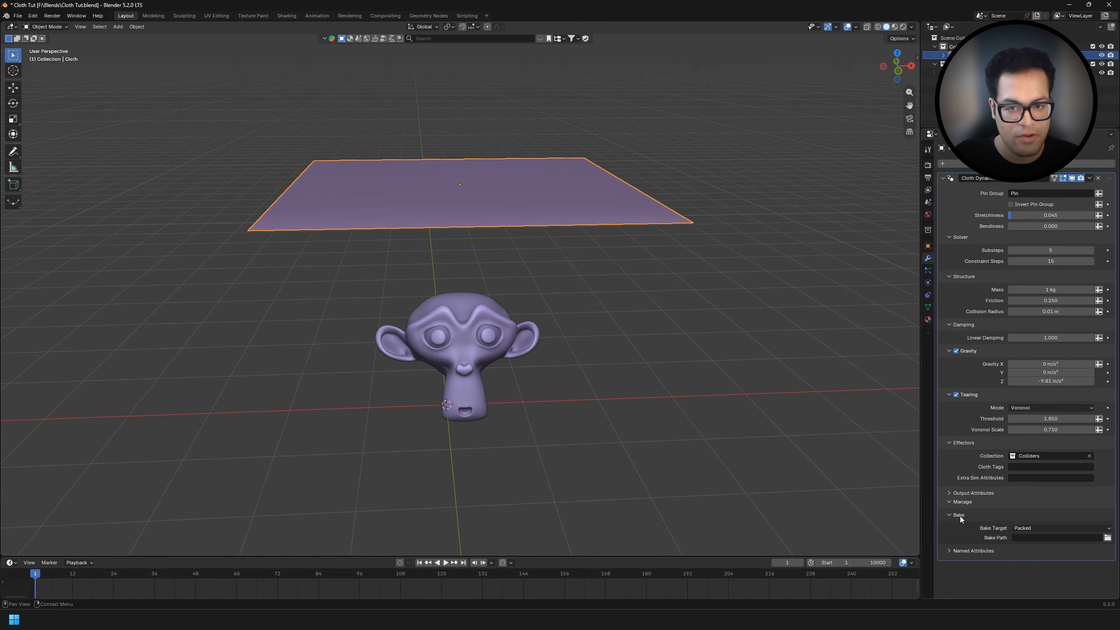
{"action": "left_click", "coordinate": [1013, 530]}
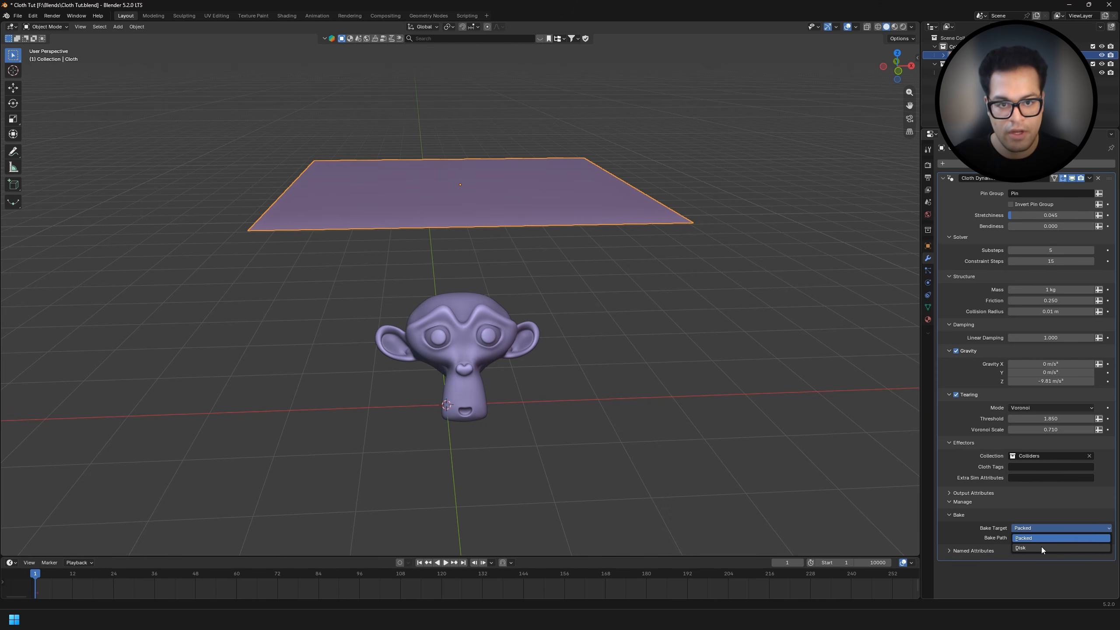
{"action": "left_click", "coordinate": [1042, 547]}
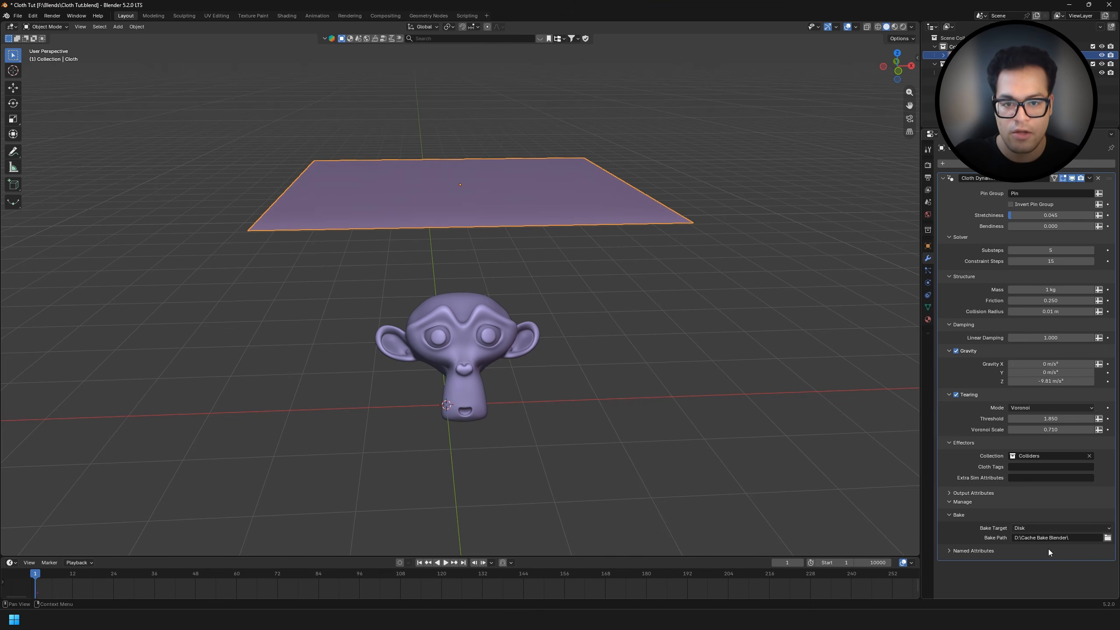
Select Suzanne and, with auto keying on, record her rising along Z into the cloth during playback
{"action": "left_click", "coordinate": [448, 413]}
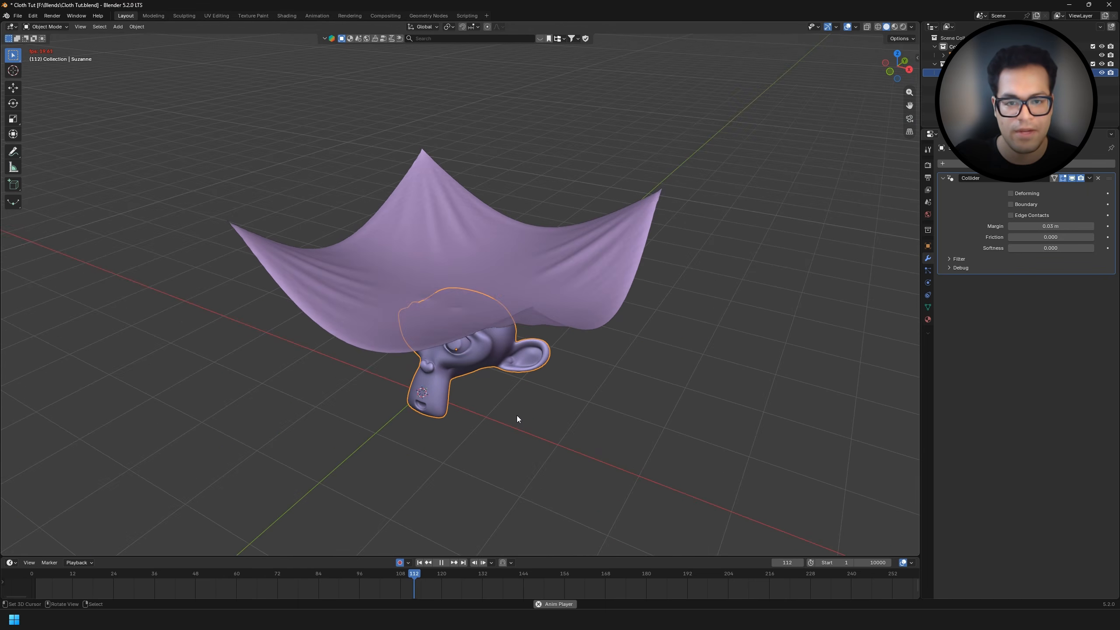
{"action": "scroll", "coordinate": [517, 416], "scroll_direction": "down", "scroll_amount": 4}
{"action": "middle_click_drag", "start_coordinate": [518, 416], "coordinate": [504, 417]}
{"action": "scroll", "coordinate": [483, 391], "scroll_direction": "up", "scroll_amount": 3}
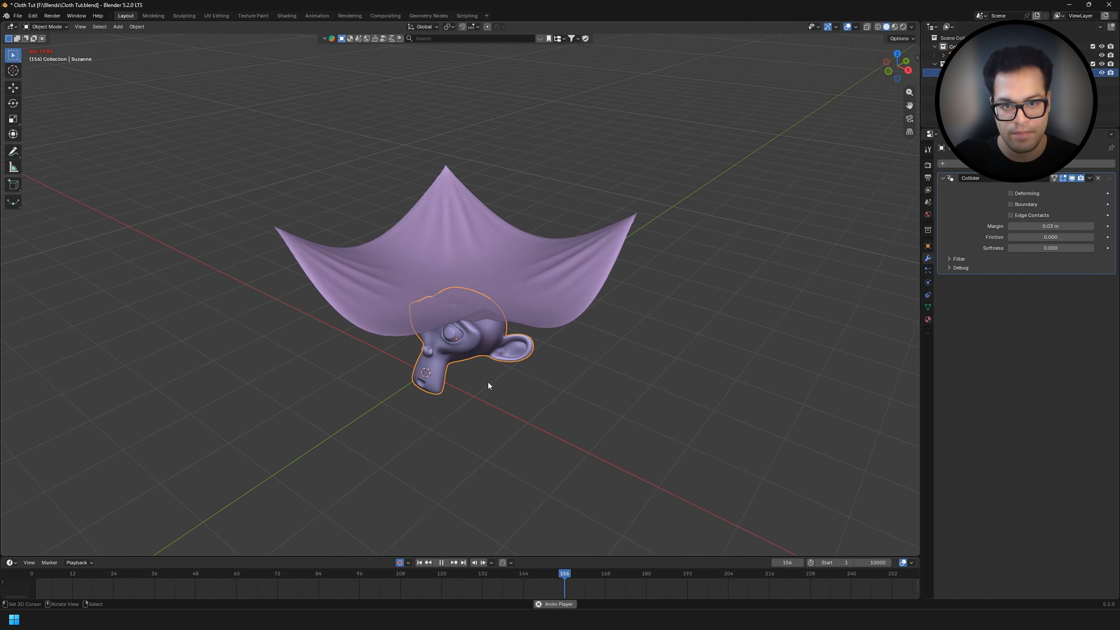
{"action": "key", "text": "g"}
{"action": "key", "text": "z"}
{"action": "left_click", "coordinate": [538, 322]}
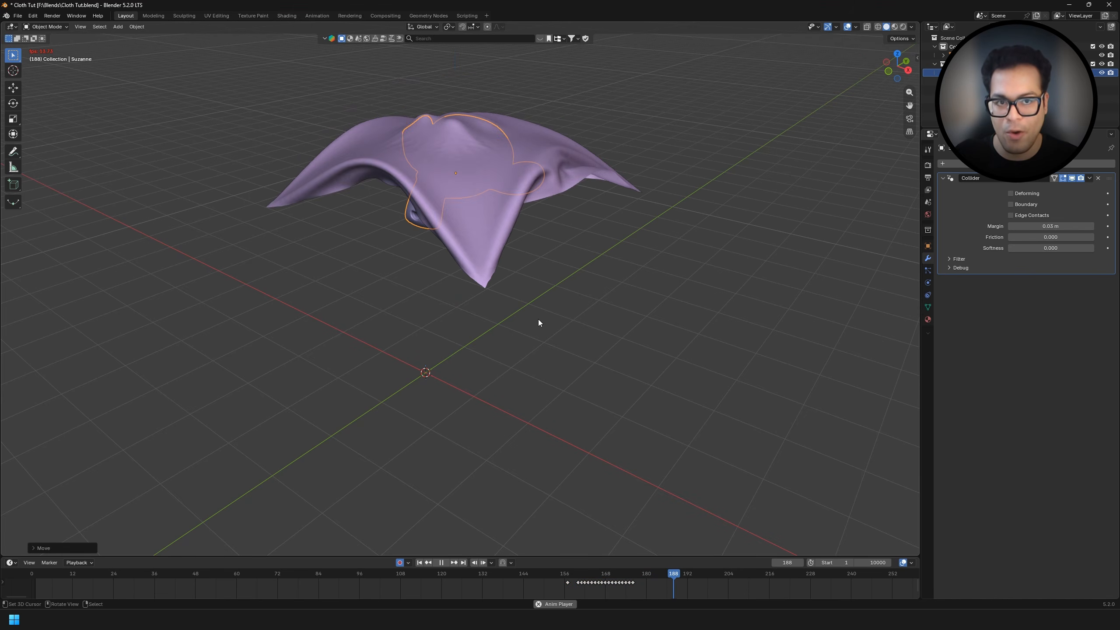
Record a free move of Suzanne away from the cloth, up and to its far side, during playback
{"action": "scroll", "coordinate": [573, 361], "scroll_direction": "down", "scroll_amount": 3}
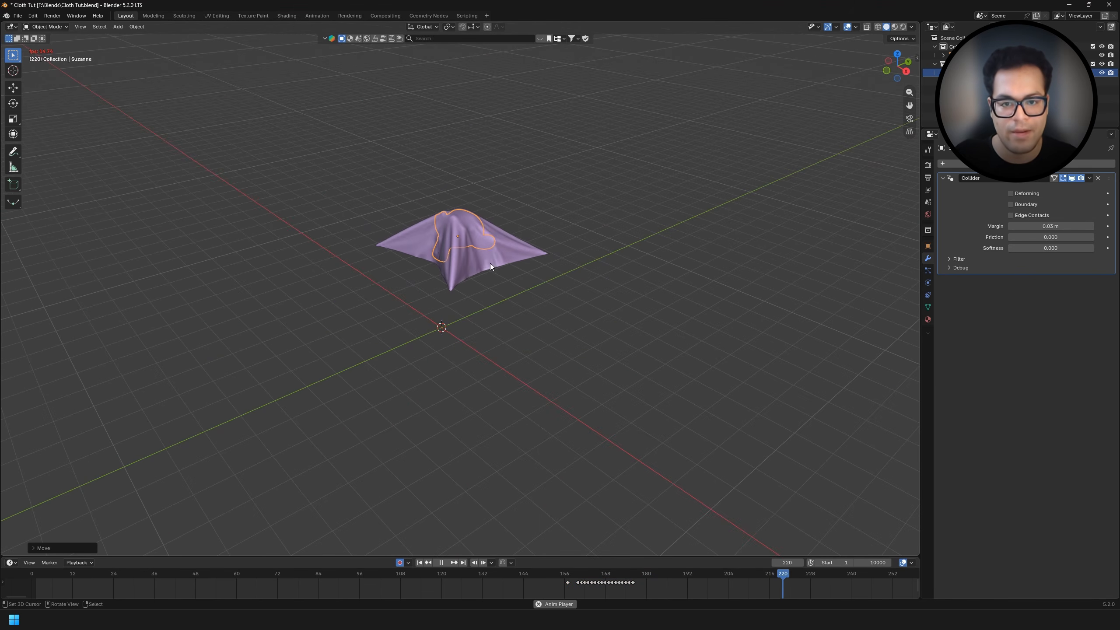
{"action": "key", "text": "g"}
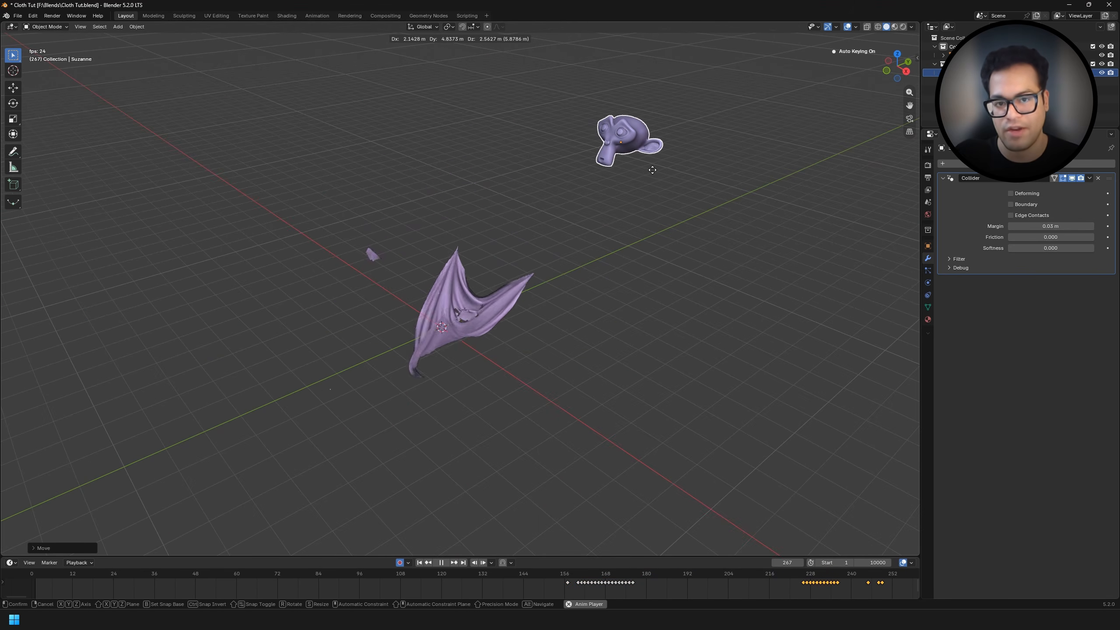
{"action": "left_click", "coordinate": [630, 219]}
{"action": "scroll", "coordinate": [616, 260], "scroll_direction": "up", "scroll_amount": 3}
{"action": "scroll", "coordinate": [551, 309], "scroll_direction": "down", "scroll_amount": 2}
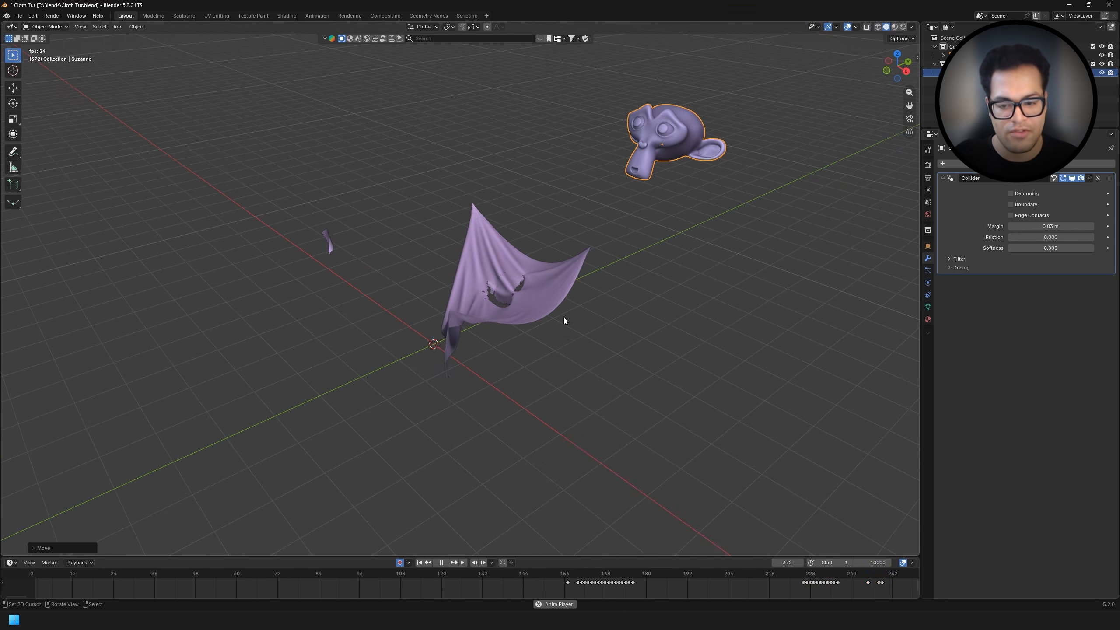
Record Suzanne sweeping freely back through the cloth to its opposite side during playback
{"action": "key", "text": "g"}
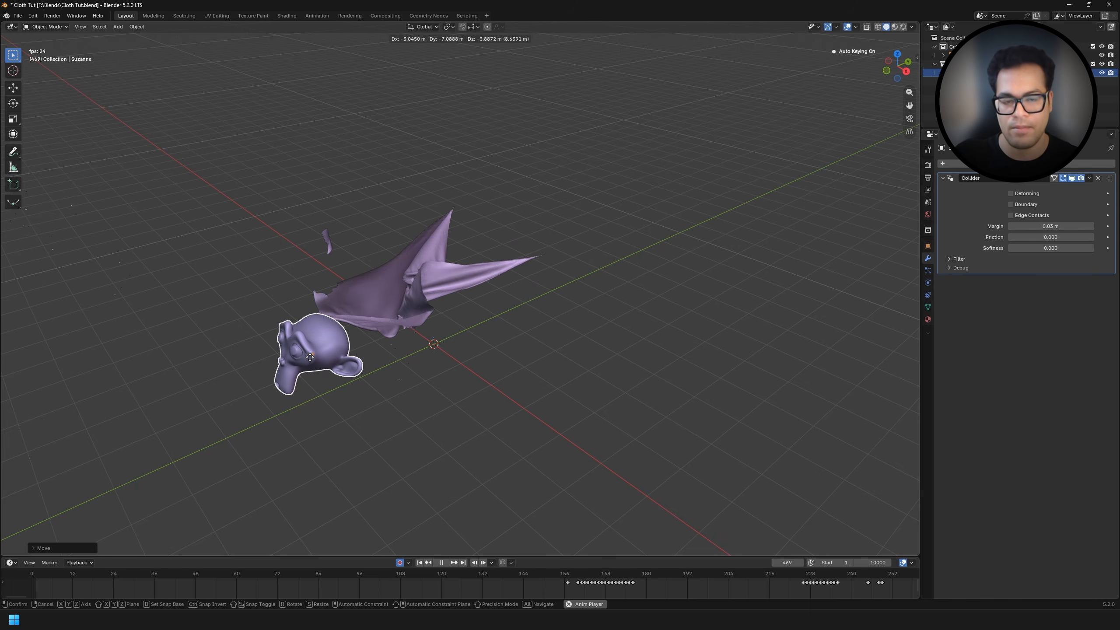
{"action": "left_click", "coordinate": [334, 349]}
{"action": "middle_click_drag", "start_coordinate": [356, 295], "coordinate": [492, 322]}
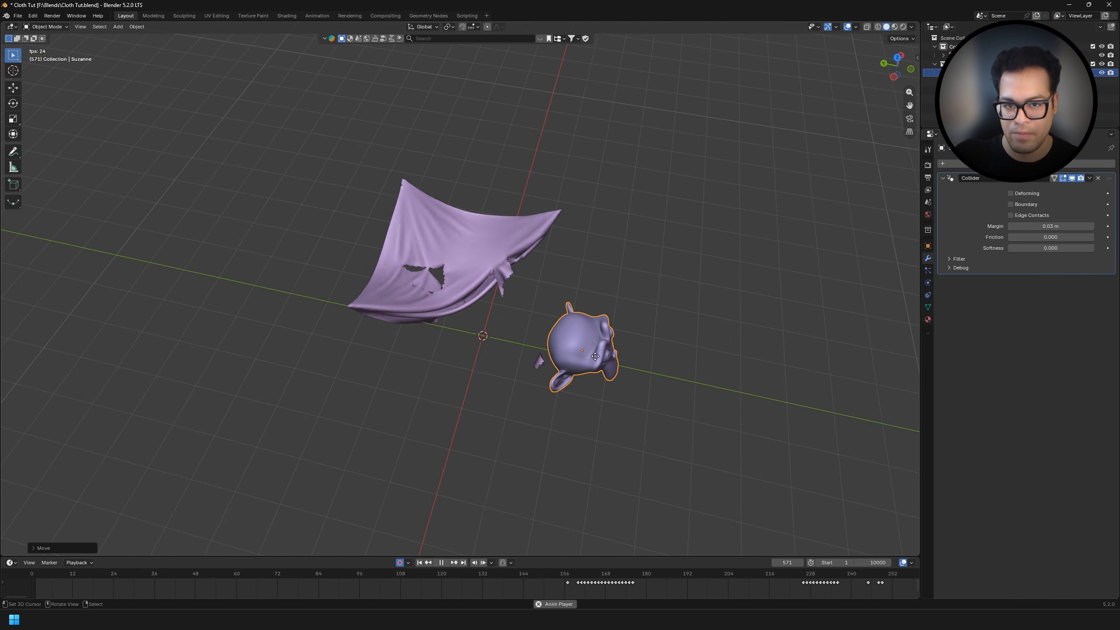
Move Suzanne freely above the torn cloth, and start a Z-constrained move through it while auto keying records
{"action": "key", "text": "g"}
{"action": "left_click", "coordinate": [437, 274]}
{"action": "middle_click_drag", "start_coordinate": [438, 285], "coordinate": [443, 224]}
{"action": "key", "text": "g"}
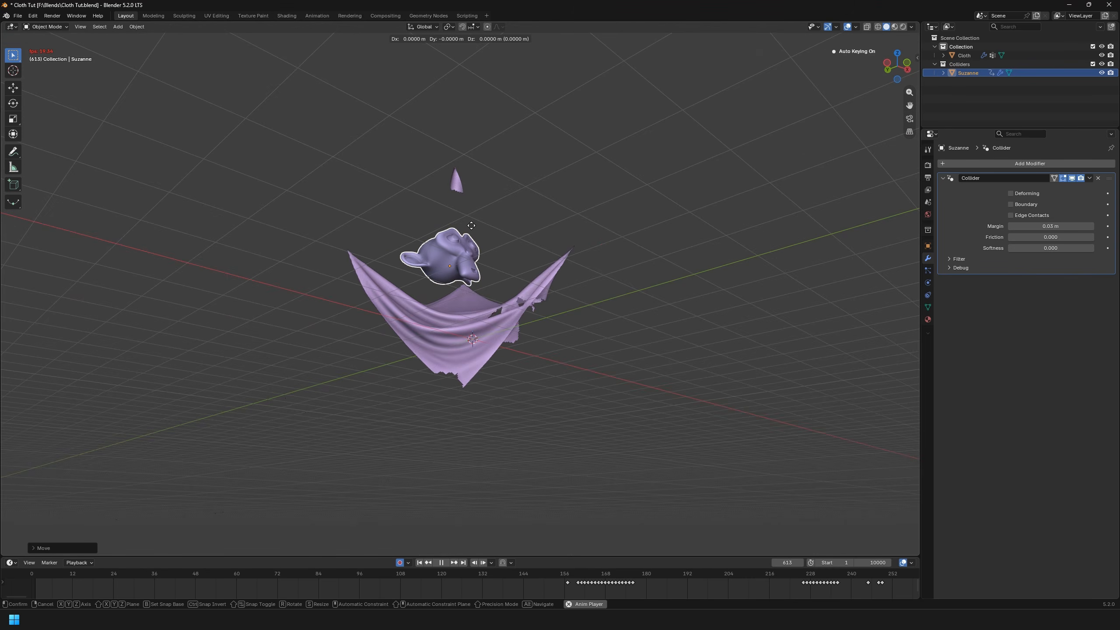
{"action": "key", "text": "z"}
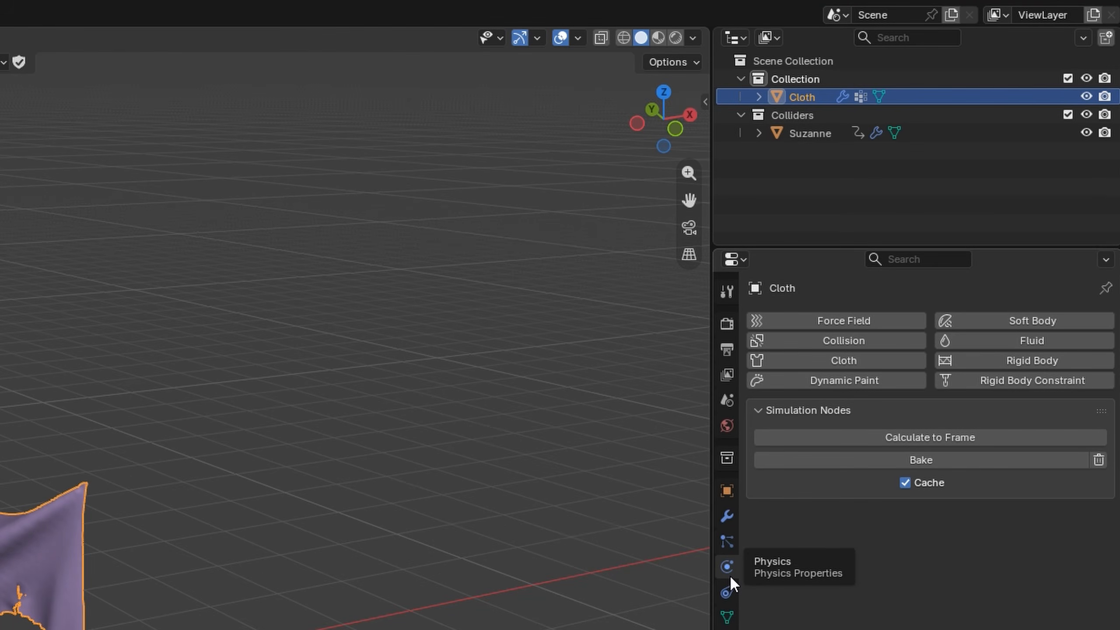
Bake the cloth object's Simulation Nodes
{"action": "left_click", "coordinate": [802, 462]}
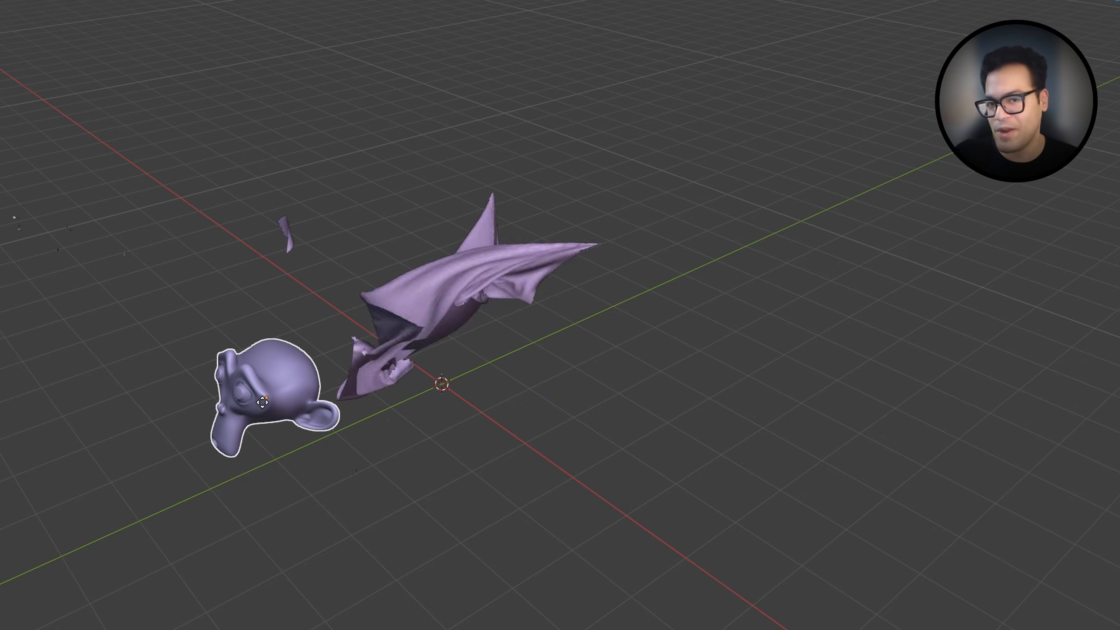
Finish Suzanne's sweep beside the torn cloth, and reposition her freely above it
{"action": "left_click", "coordinate": [303, 381]}
{"action": "middle_click_drag", "start_coordinate": [302, 381], "coordinate": [650, 407]}
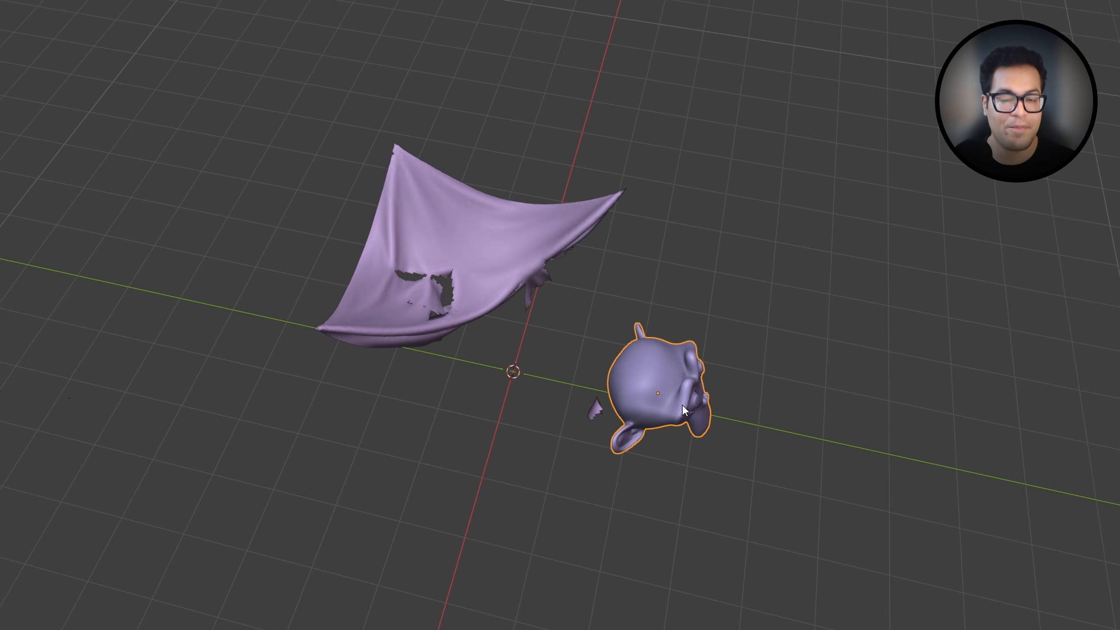
{"action": "key", "text": "g"}
{"action": "left_click", "coordinate": [452, 231]}
{"action": "middle_click_drag", "start_coordinate": [468, 325], "coordinate": [492, 211]}
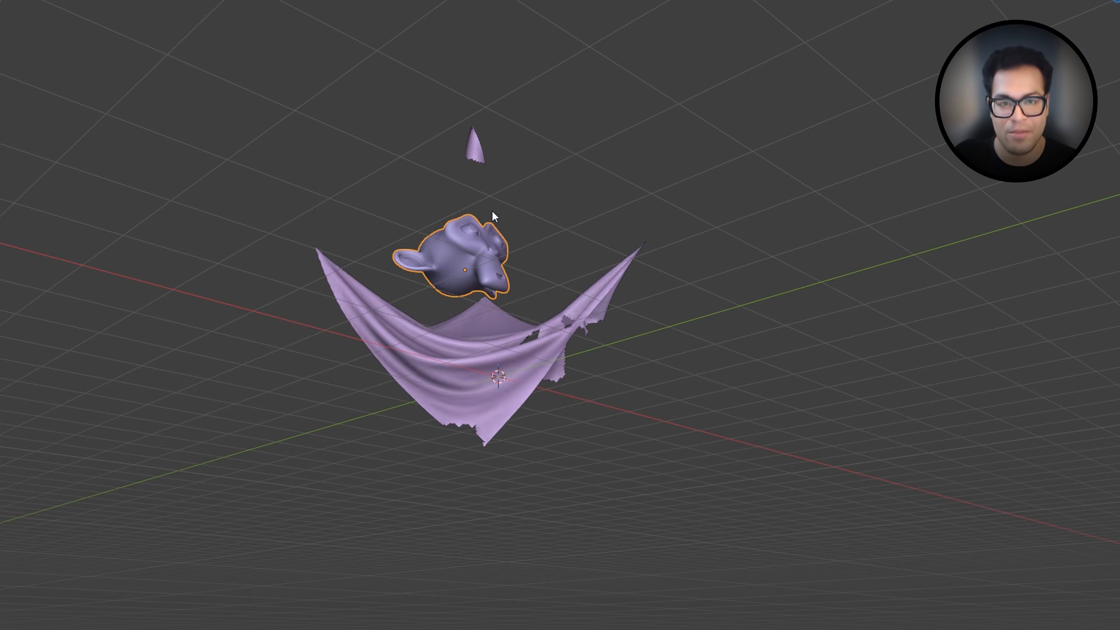
Lower Suzanne along Z through the torn cloth until she is well below it
{"action": "key", "text": "g"}
{"action": "key", "text": "z"}
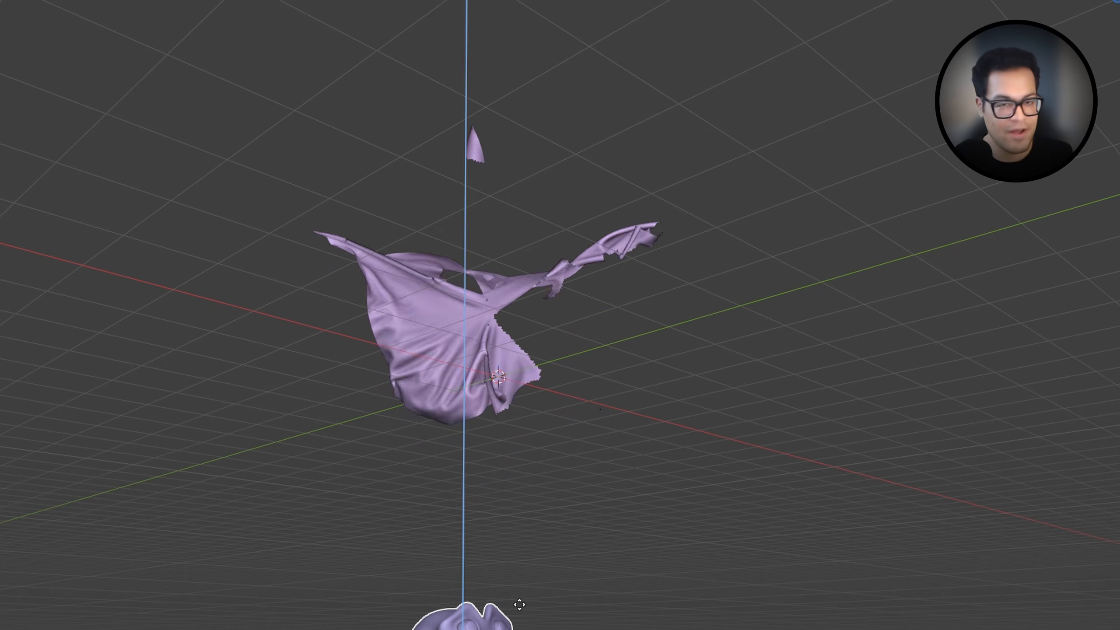
{"action": "left_click", "coordinate": [520, 604]}
{"action": "scroll", "coordinate": [540, 534], "scroll_direction": "up", "scroll_amount": 6}
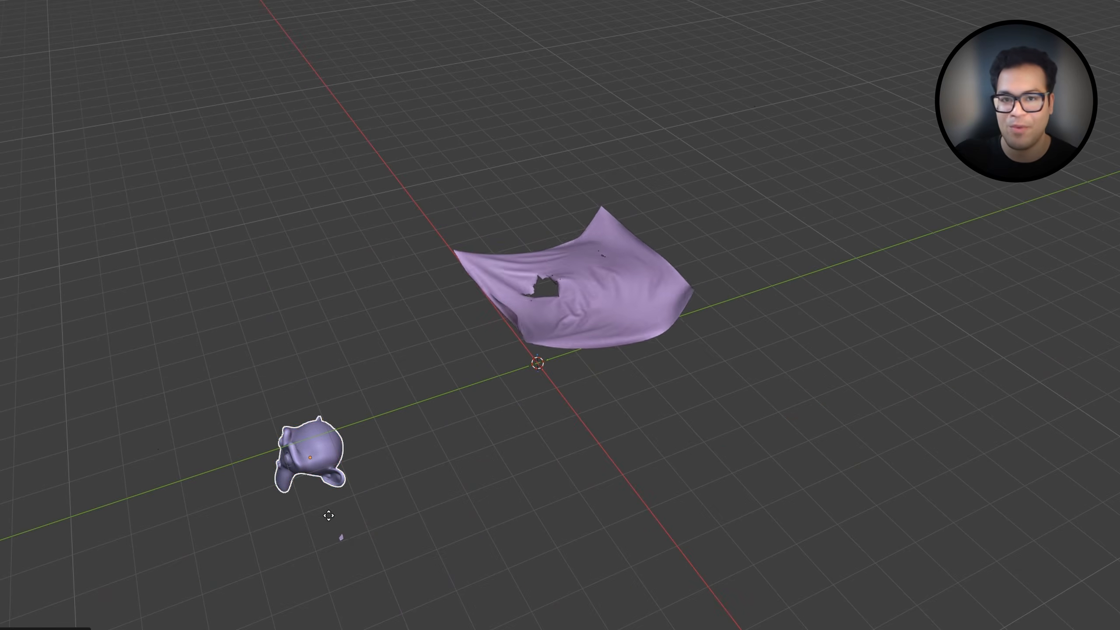
{"action": "scroll", "coordinate": [355, 420], "scroll_direction": "up", "scroll_amount": 8}
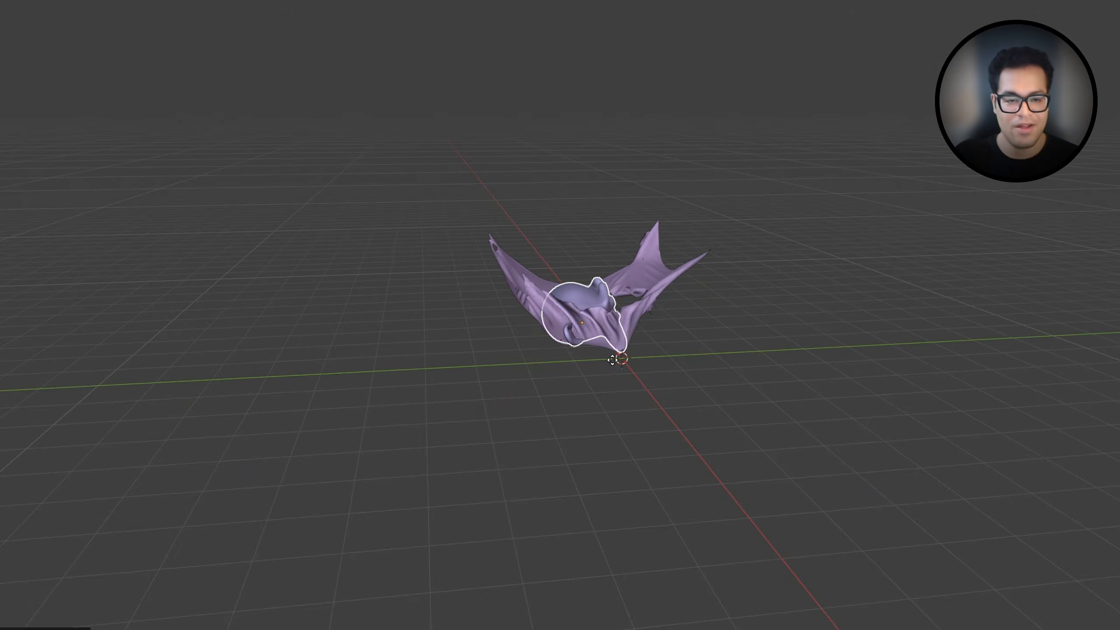
Push Suzanne straight down along Z through the torn cloth once more
{"action": "key", "text": "g"}
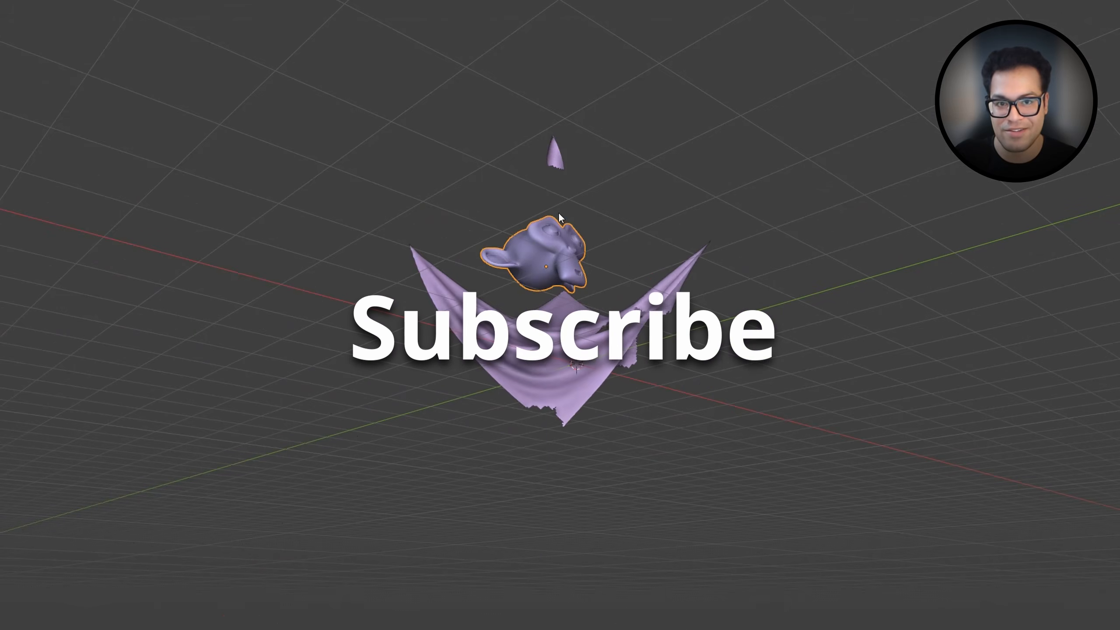
{"action": "key", "text": "z"}
{"action": "left_click", "coordinate": [595, 571]}
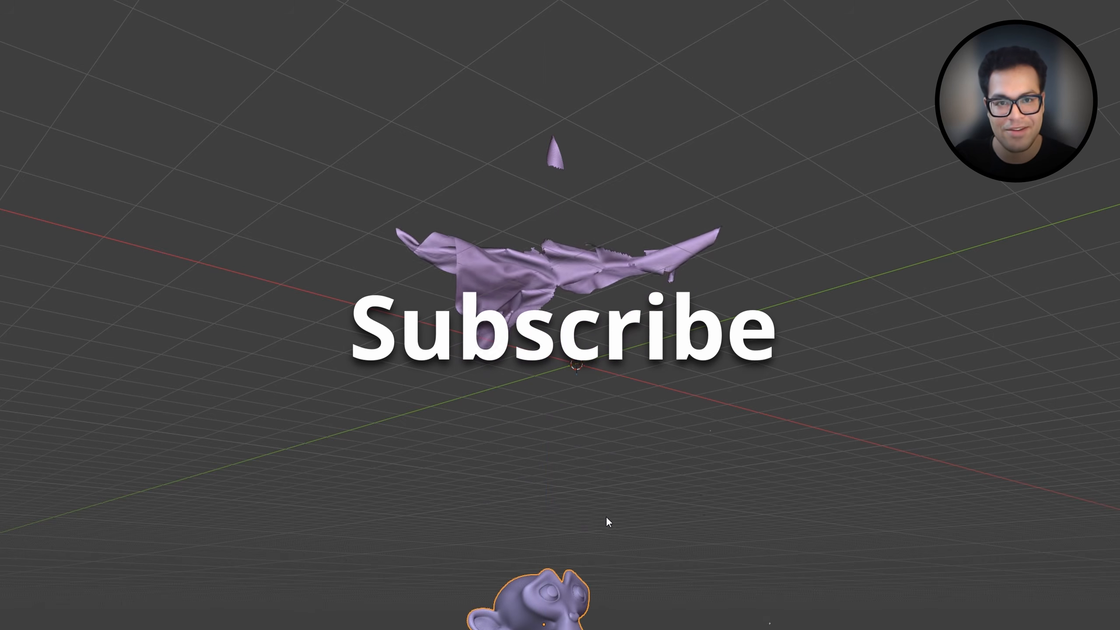